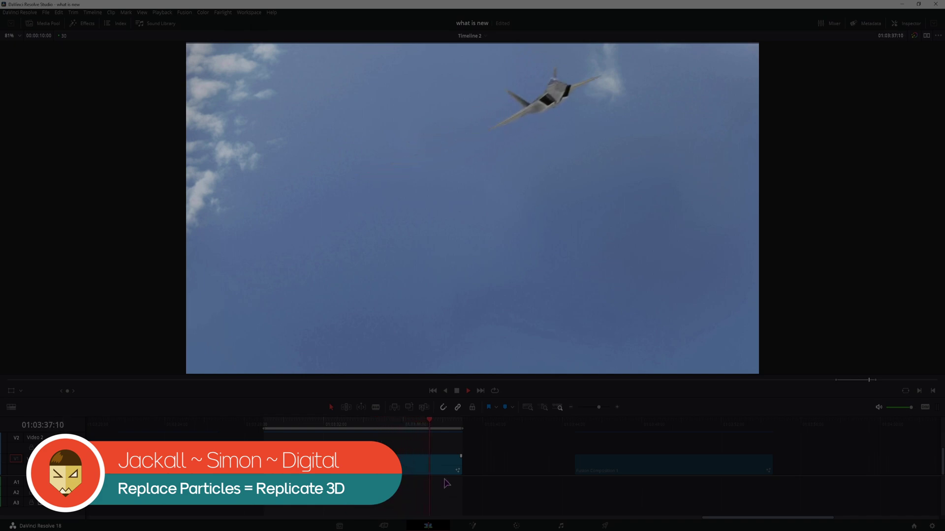
# - Play back the finished Fusion composition clips on the timeline to preview the particle effects
pyautogui.press('space')
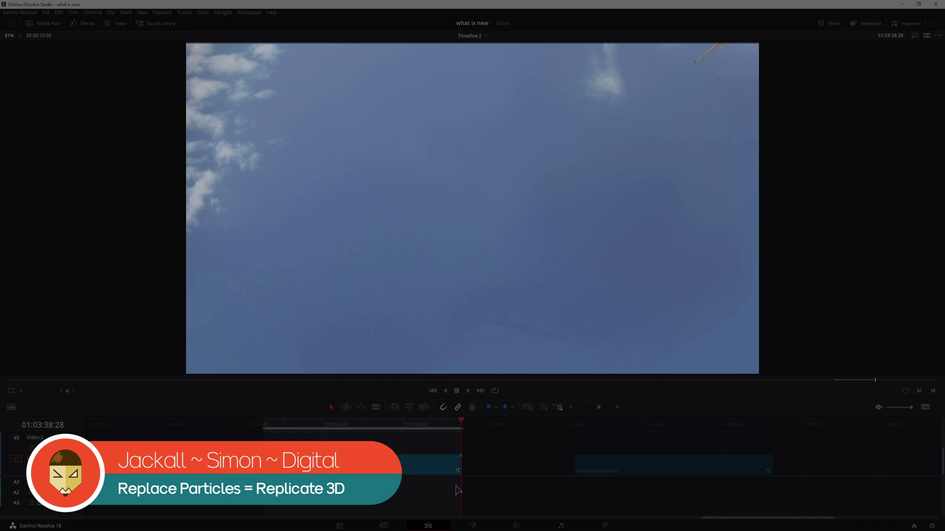
pyautogui.click(129, 426)
pyautogui.press('space')
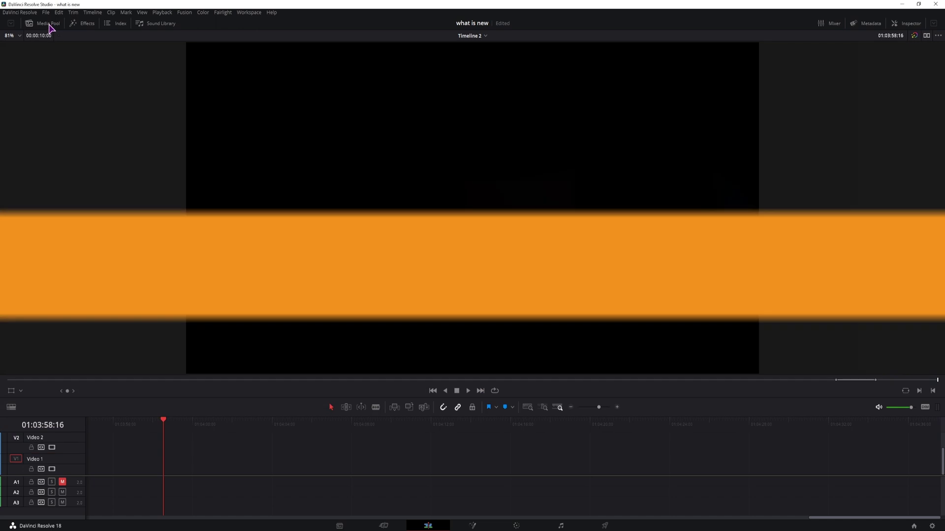
# - Create a new 5-second Fusion composition, place it on the Video 1 track, and open it on the Fusion page
pyautogui.click(48, 23)
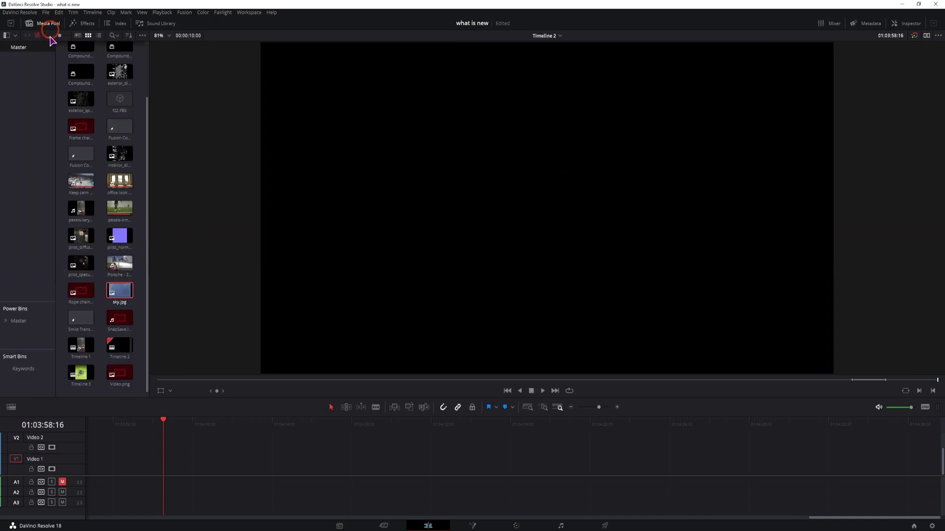
pyautogui.rightClick(140, 162)
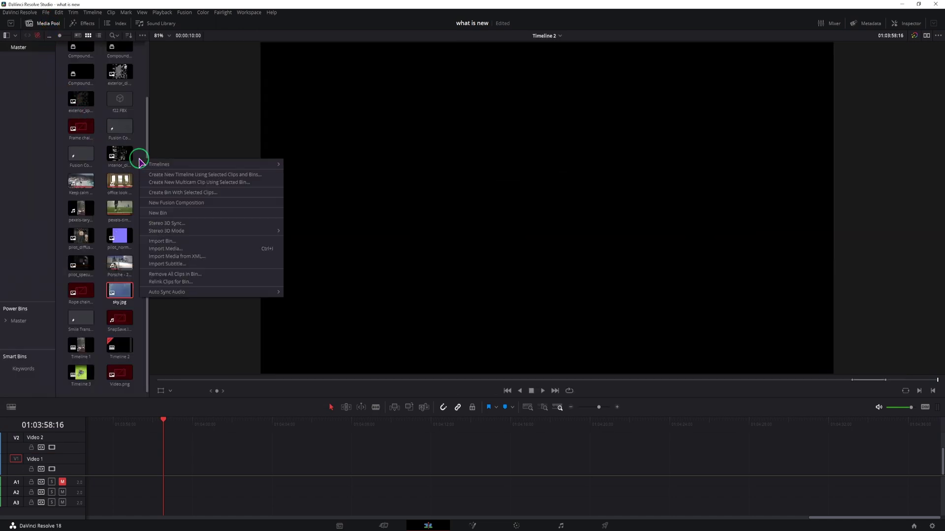
pyautogui.click(157, 197)
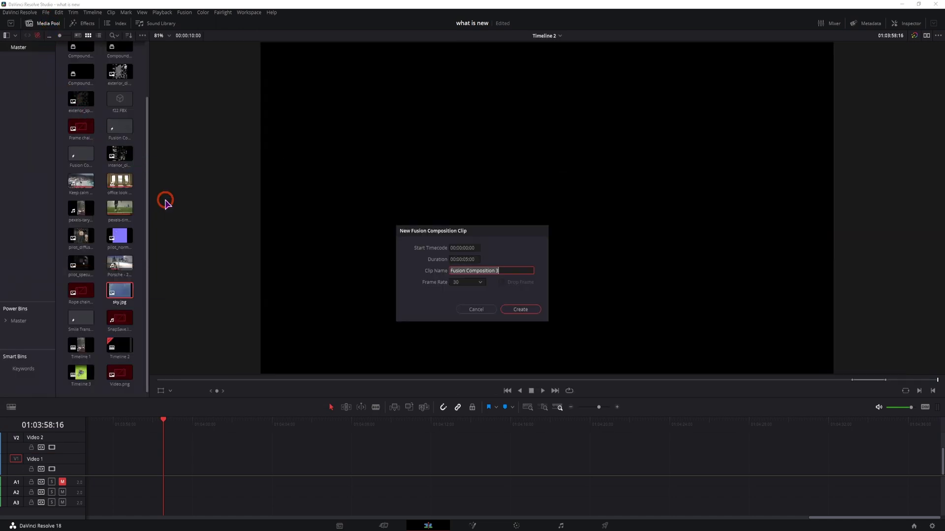
pyautogui.click(520, 309)
pyautogui.moveTo(120, 126); pyautogui.dragTo(200, 470)
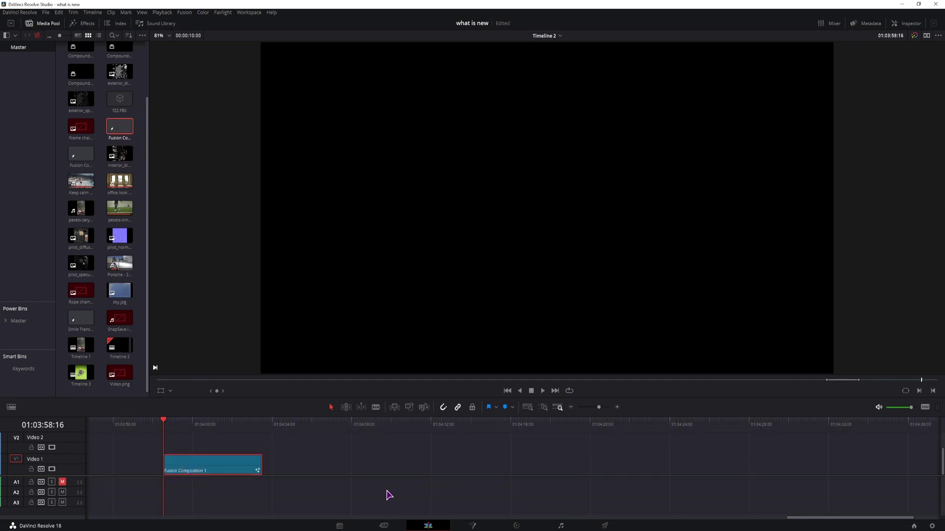
pyautogui.click(473, 527)
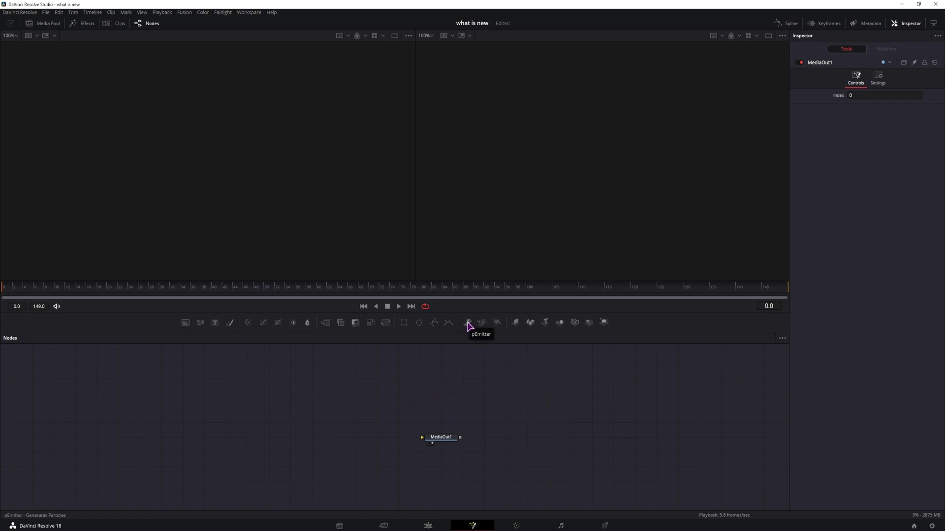
# - Add pEmitter, pRender, Camera3D and Renderer3D nodes, spacing them out ahead of MediaOut1
pyautogui.moveTo(468, 325); pyautogui.dragTo(452, 340)
pyautogui.moveTo(149, 436); pyautogui.dragTo(151, 437)
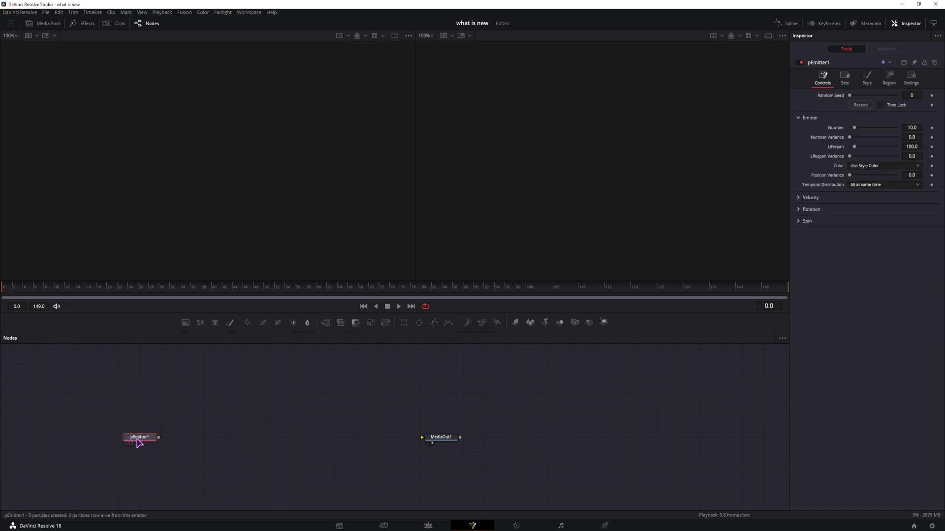
pyautogui.moveTo(499, 326); pyautogui.dragTo(241, 444)
pyautogui.moveTo(440, 438); pyautogui.dragTo(506, 438)
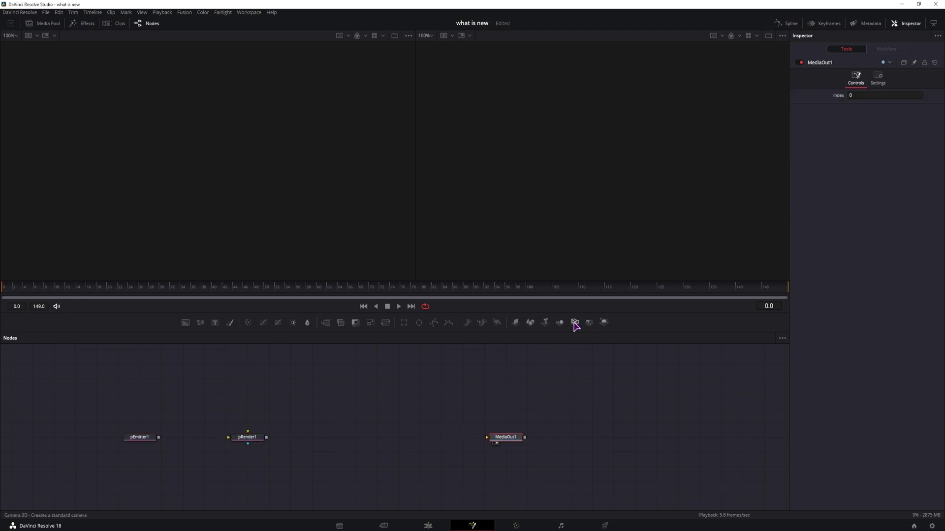
pyautogui.moveTo(387, 394); pyautogui.dragTo(386, 394)
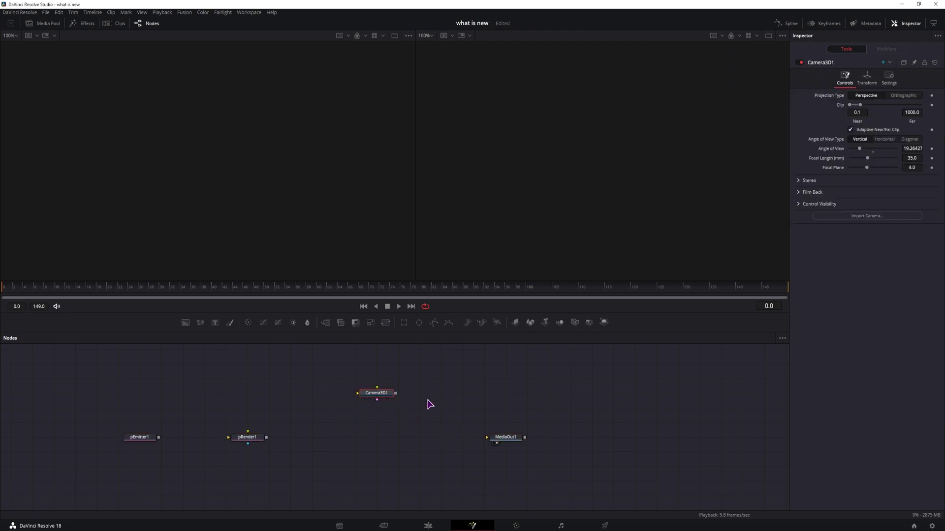
pyautogui.moveTo(601, 323); pyautogui.dragTo(423, 443)
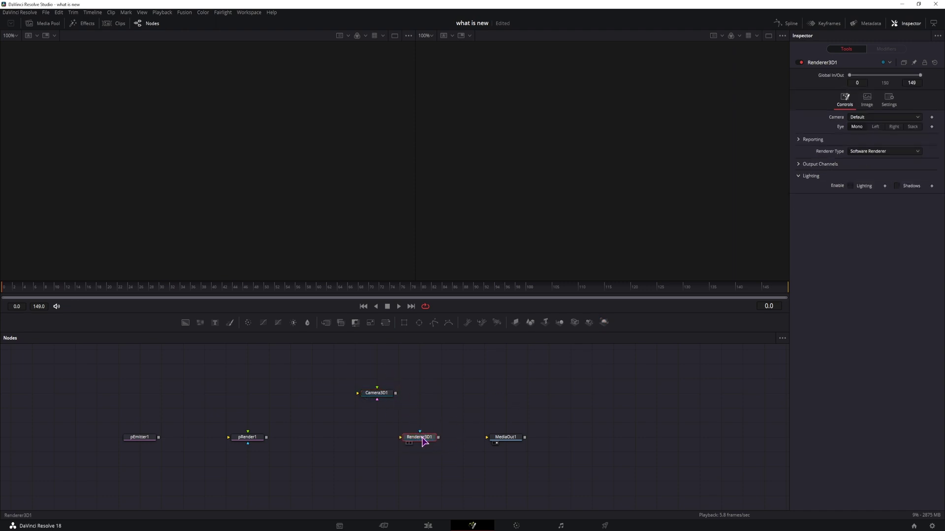
# - Connect pEmitter1 to pRender1 in 3D output mode, and merge it with the camera through Merge3D1 and Renderer3D1 into MediaOut1
pyautogui.moveTo(158, 437); pyautogui.dragTo(246, 443)
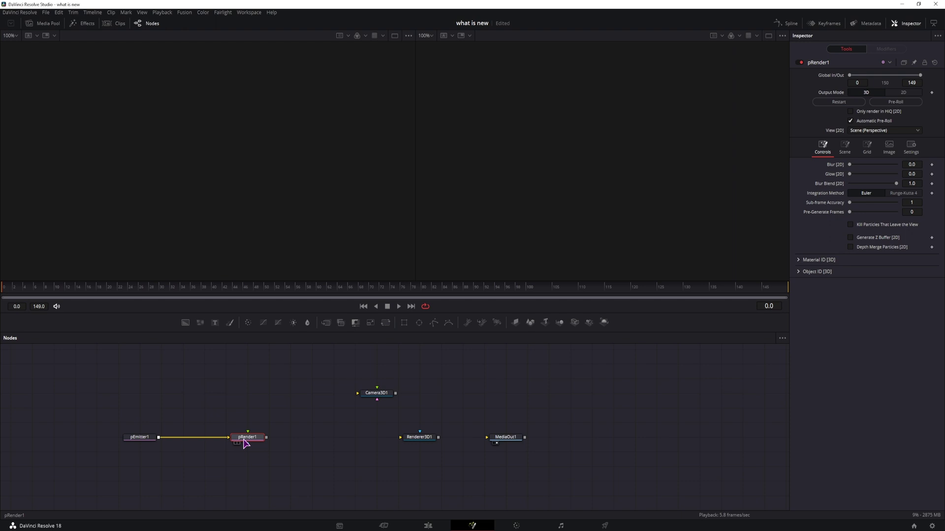
pyautogui.click(866, 93)
pyautogui.moveTo(396, 394); pyautogui.dragTo(268, 439)
pyautogui.moveTo(400, 443); pyautogui.dragTo(503, 440)
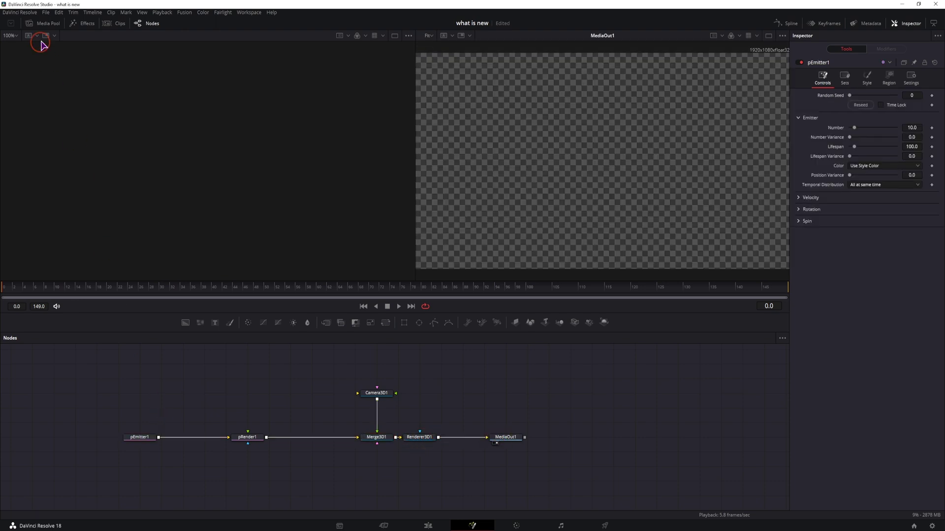
# - Add six clips from the media pool to the node graph as MediaIn nodes above the emitter chain
pyautogui.click(55, 26)
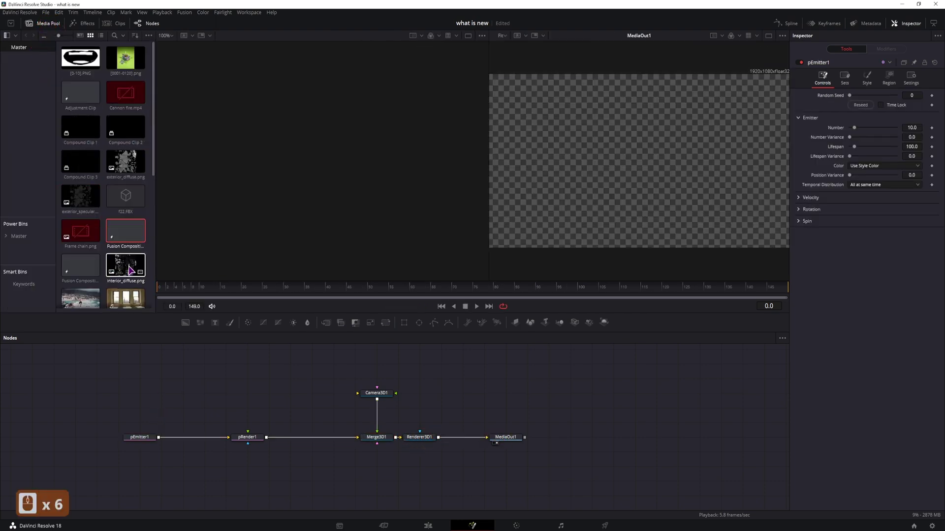
pyautogui.moveTo(80, 57); pyautogui.dragTo(161, 393)
pyautogui.moveTo(147, 438); pyautogui.dragTo(126, 438)
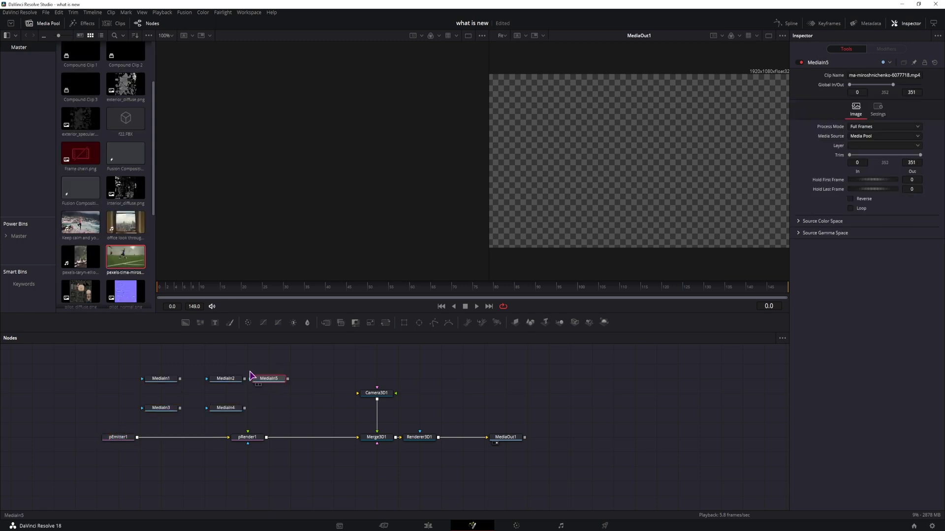
pyautogui.moveTo(72, 259); pyautogui.dragTo(249, 416)
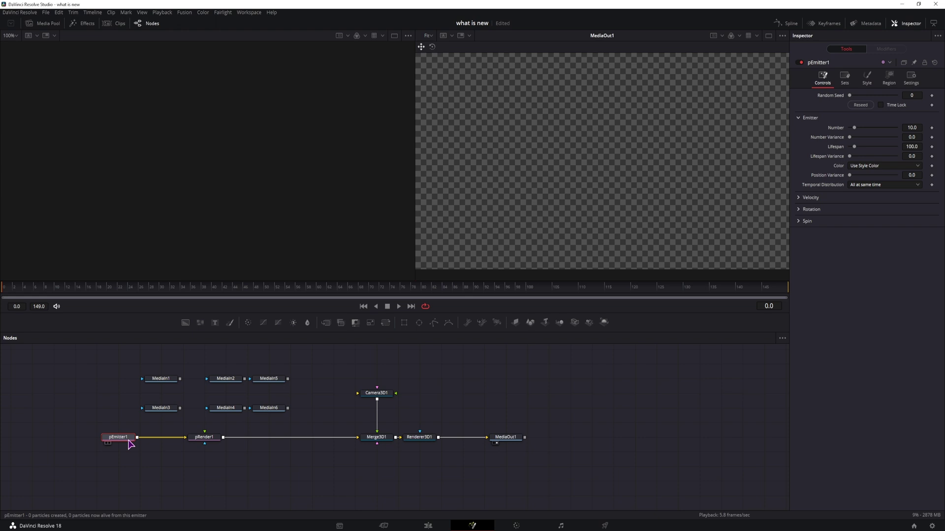
# - Keyframe the emitter's Number from 10 on the first frame down to 0, and set its Lifespan to 150
pyautogui.click(931, 128)
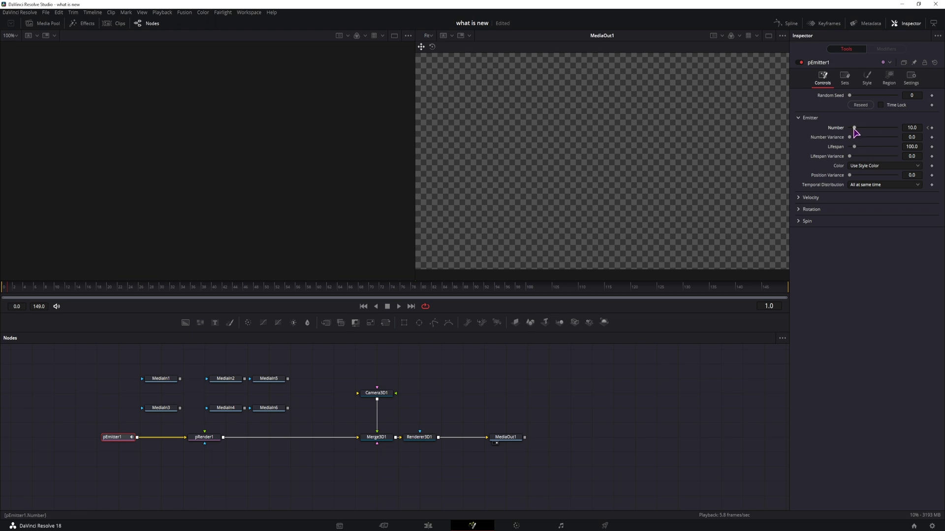
pyautogui.moveTo(852, 130); pyautogui.dragTo(760, 171)
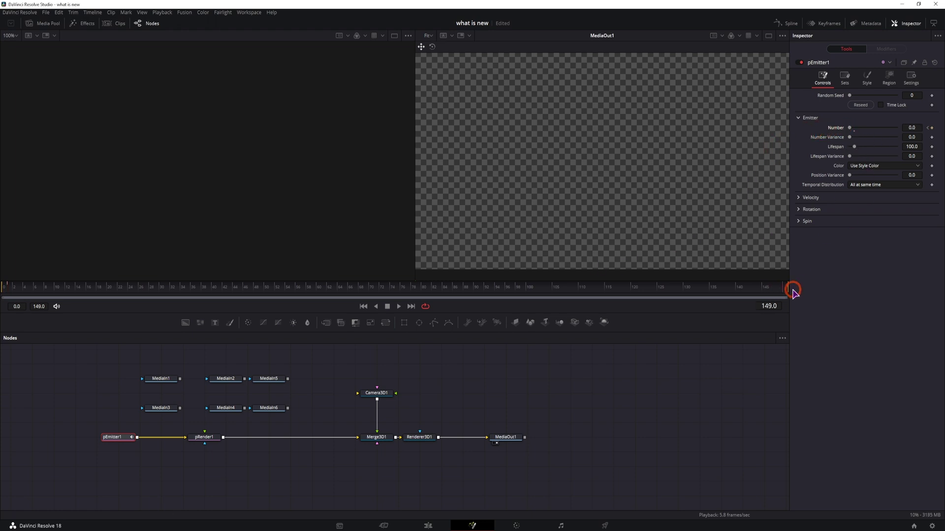
pyautogui.write('150')
pyautogui.press('Return')
# - Show the merged scene in the 3D viewer and move the camera back along its Z axis, away from the emitter
pyautogui.moveTo(276, 189); pyautogui.dragTo(228, 234)
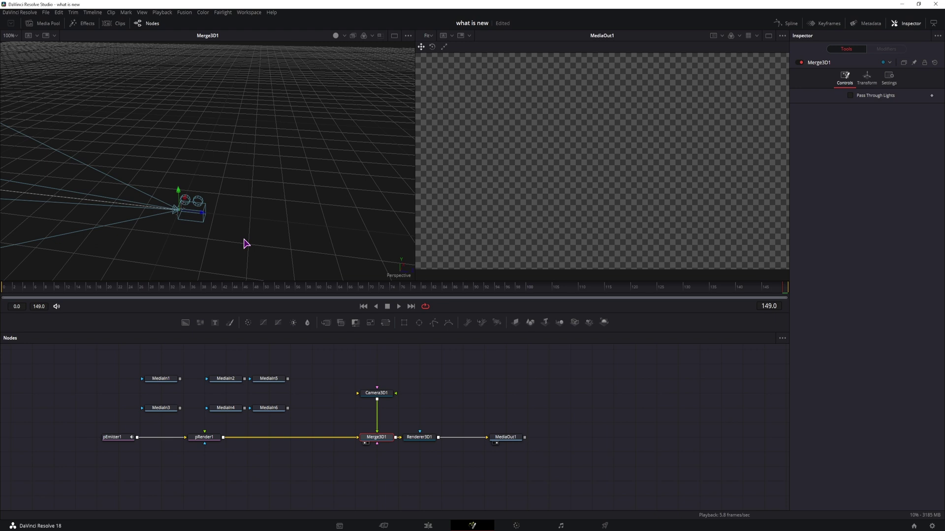
pyautogui.click(376, 392)
pyautogui.moveTo(200, 217); pyautogui.dragTo(310, 226)
# - Change the emitter's particle style to NGon with the solid circle shape
pyautogui.click(103, 436)
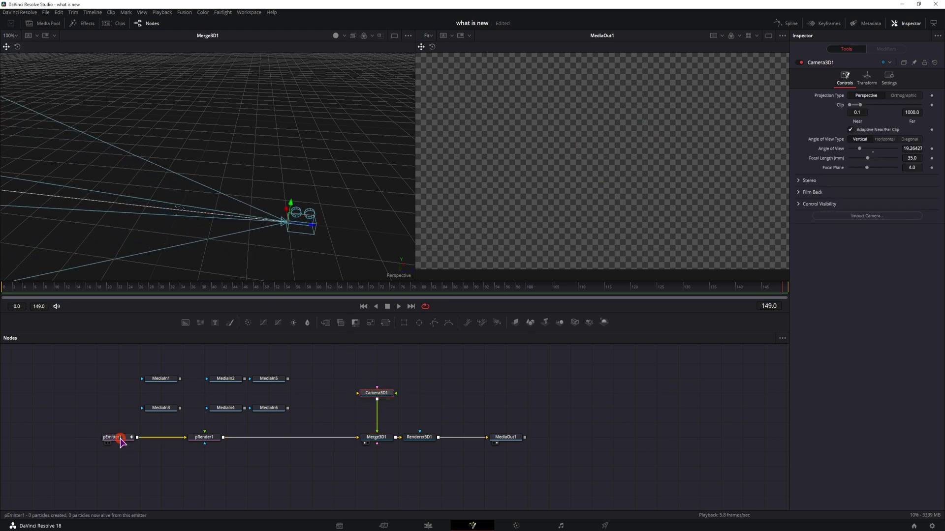
pyautogui.click(867, 80)
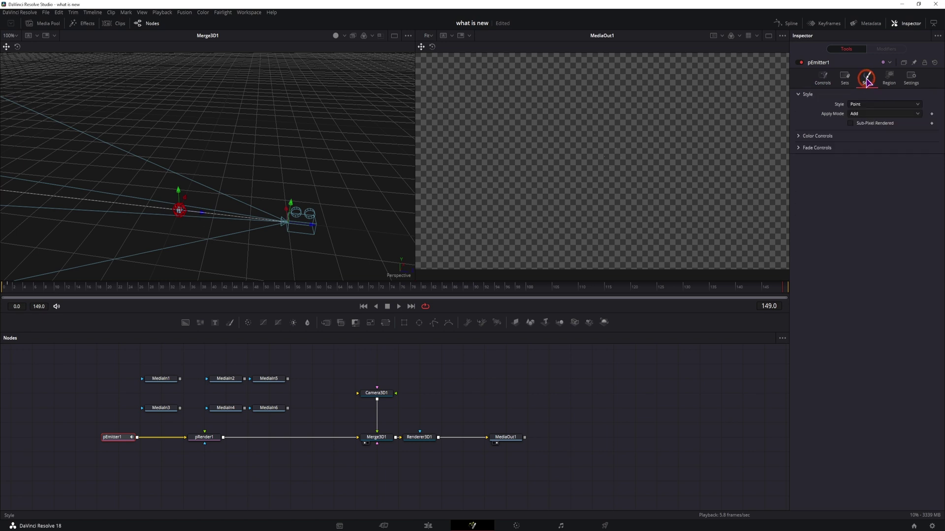
pyautogui.click(856, 105)
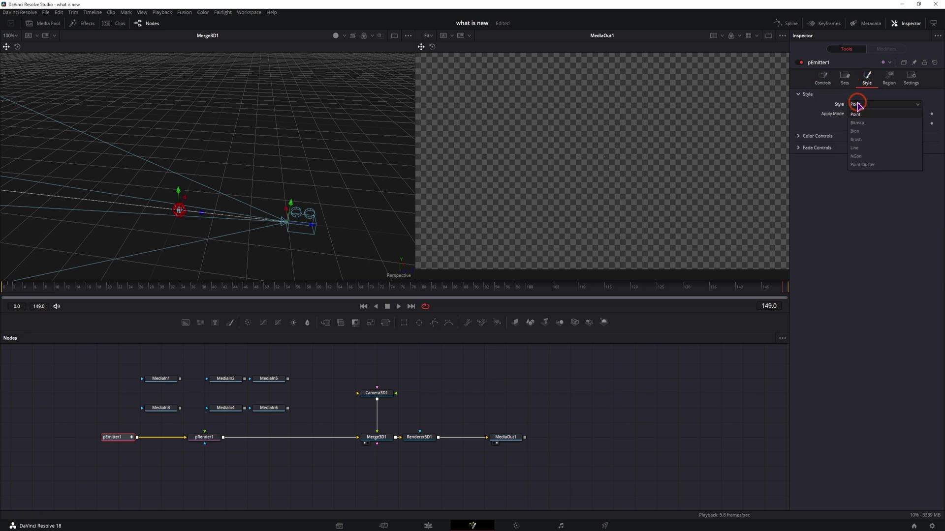
pyautogui.click(856, 156)
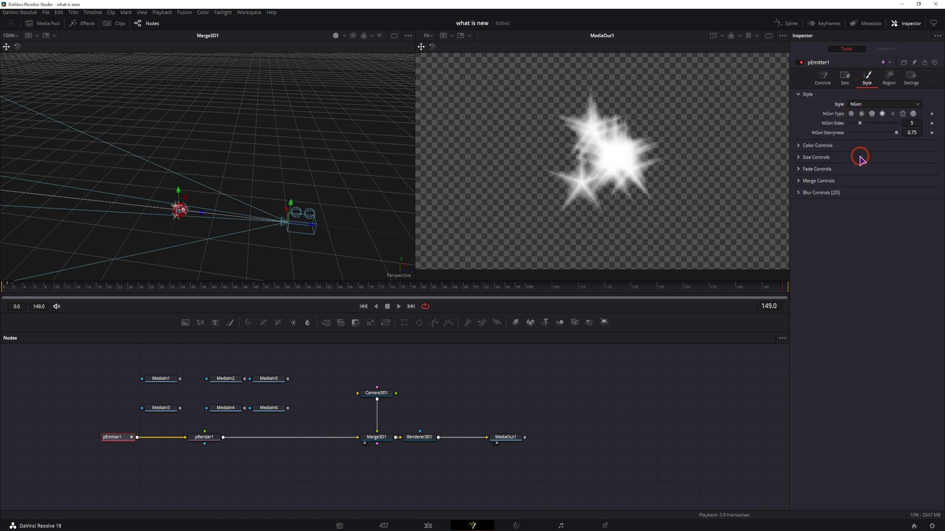
pyautogui.click(913, 115)
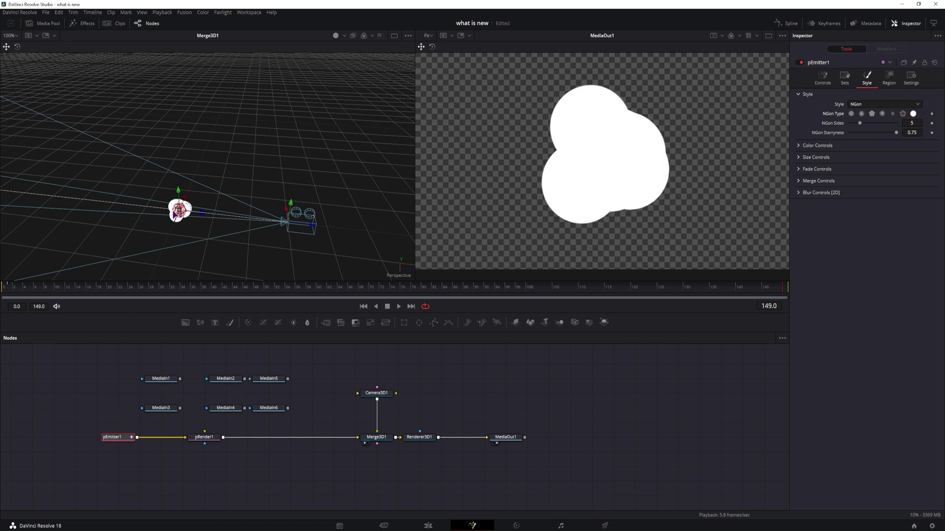
# - Set the emitter's region to Line and pull its two endpoints apart horizontally in front of the camera
pyautogui.click(889, 77)
pyautogui.click(870, 105)
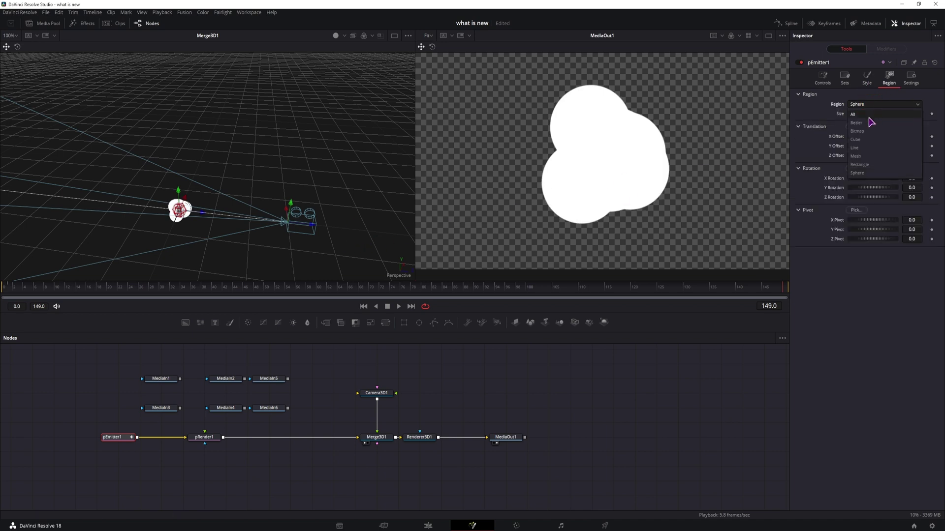
pyautogui.click(855, 147)
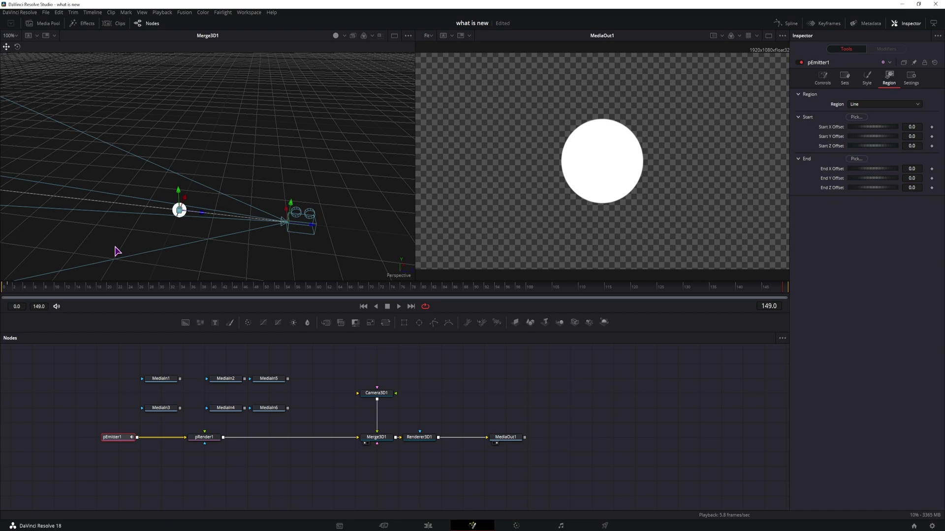
pyautogui.moveTo(274, 168); pyautogui.dragTo(119, 166)
pyautogui.moveTo(178, 189); pyautogui.dragTo(196, 157)
pyautogui.moveTo(195, 136); pyautogui.dragTo(198, 159)
pyautogui.moveTo(115, 144); pyautogui.dragTo(120, 171)
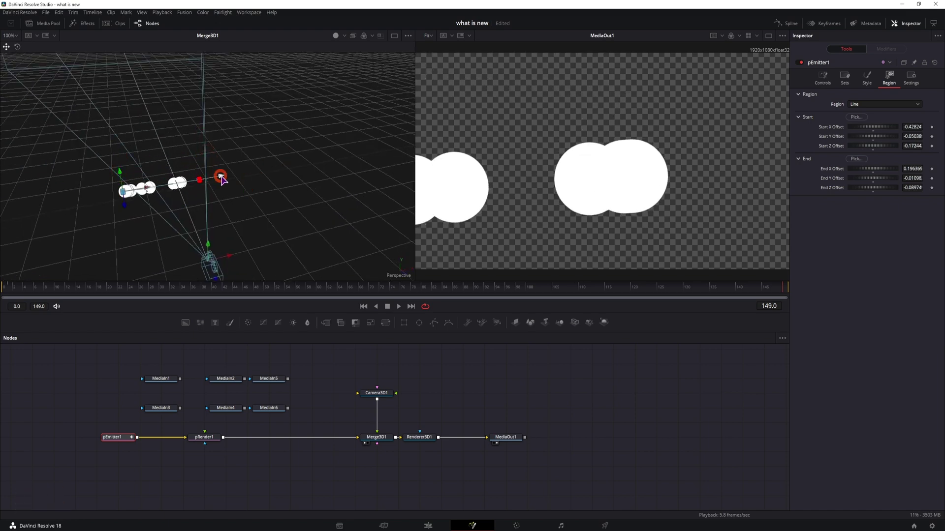
pyautogui.moveTo(220, 175); pyautogui.dragTo(249, 171)
# - Reduce the particle size to 0.0157 in the emitter's size controls
pyautogui.click(867, 77)
pyautogui.click(801, 157)
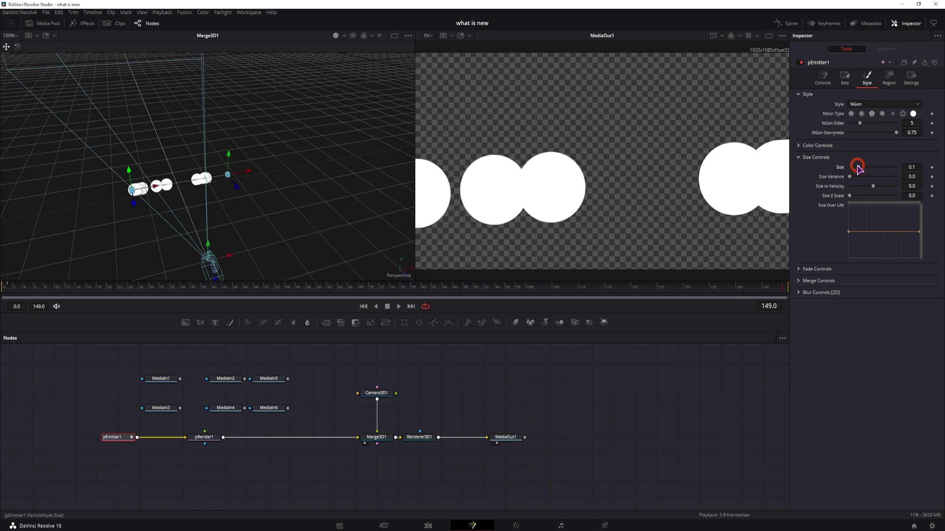
pyautogui.moveTo(858, 168); pyautogui.dragTo(851, 168)
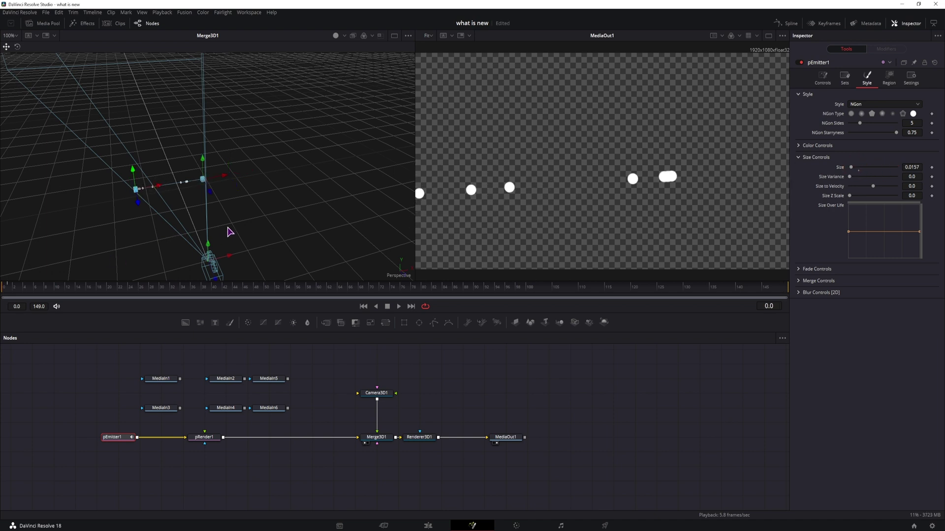
# - Set the emitter's Temporal Distribution to Randomly distributed
pyautogui.click(822, 78)
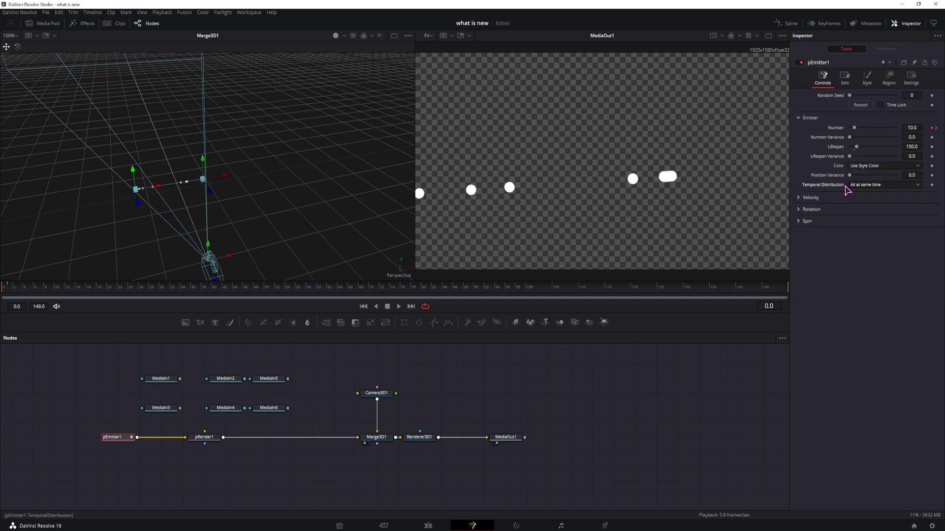
pyautogui.click(865, 185)
pyautogui.click(864, 197)
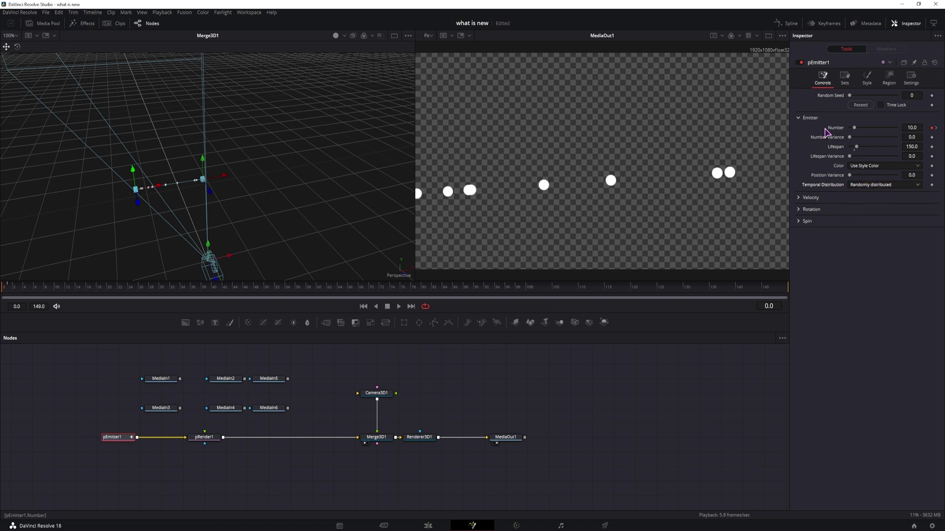
# - Give the particles a Velocity of 0.139 with an Angle Z of 90
pyautogui.click(801, 199)
pyautogui.moveTo(911, 207); pyautogui.dragTo(915, 206)
pyautogui.press('Return')
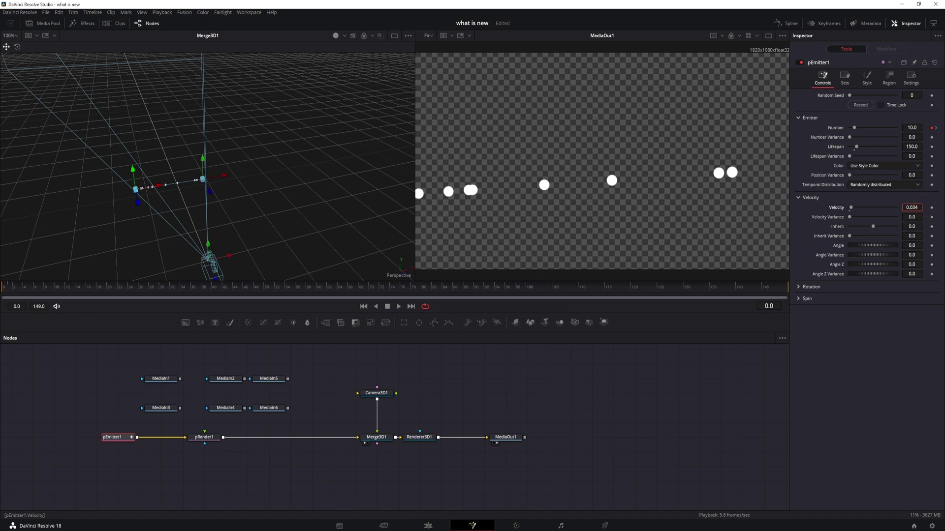
pyautogui.click(921, 263)
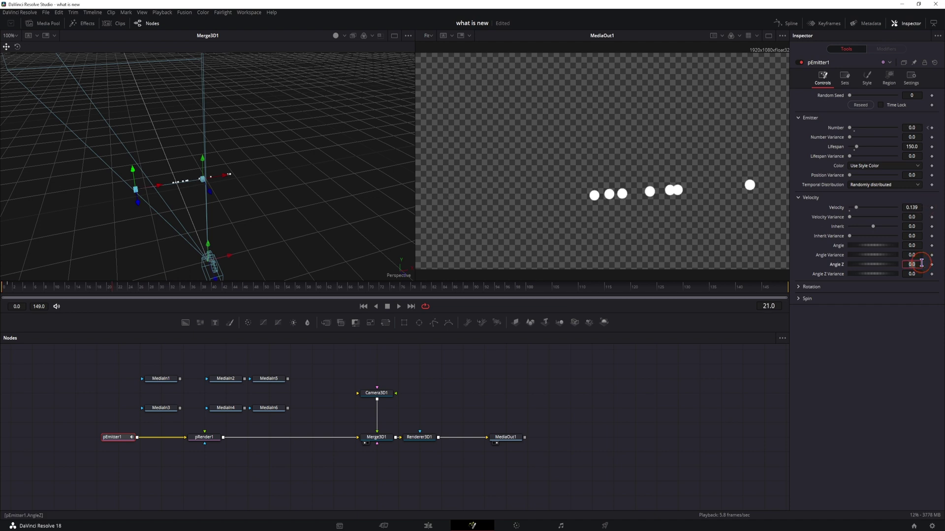
pyautogui.write('90')
pyautogui.press('Return')
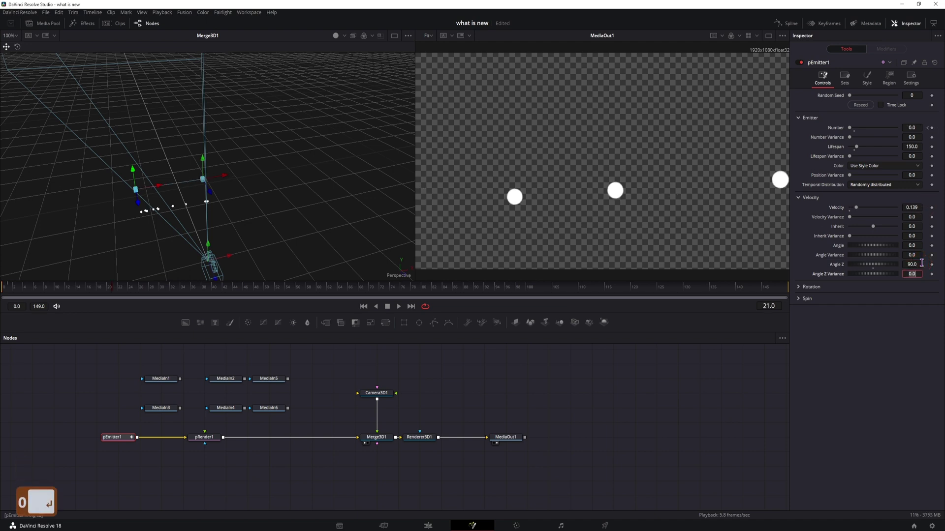
# - Scrub through the timeline from the first frame to check how the particles travel towards the camera
pyautogui.moveTo(22, 295); pyautogui.dragTo(0, 289)
pyautogui.moveTo(222, 178); pyautogui.dragTo(131, 102)
pyautogui.click(21, 287)
pyautogui.moveTo(25, 290); pyautogui.dragTo(432, 291)
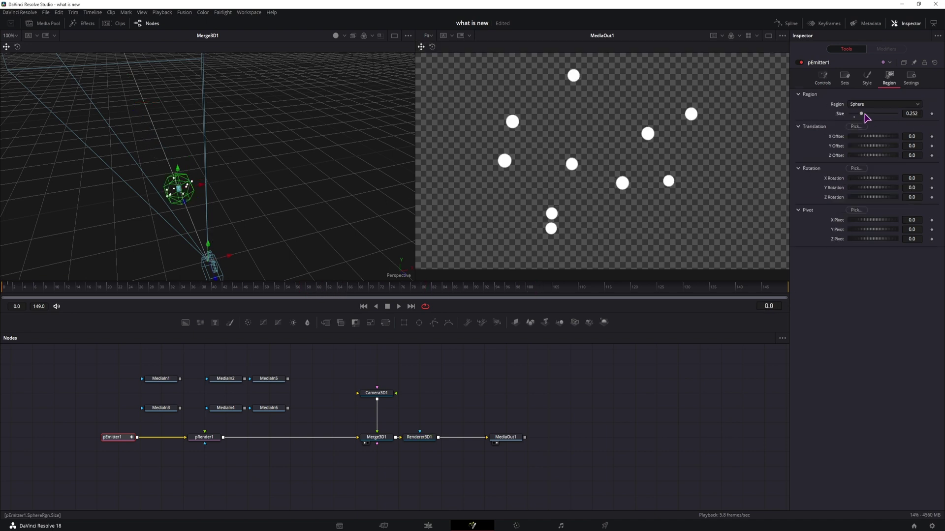
# - Make the emitter's region a Sphere with size 0.252, and scrub through the whole frame range to preview it
pyautogui.moveTo(860, 114); pyautogui.dragTo(860, 114)
pyautogui.moveTo(12, 294); pyautogui.dragTo(798, 291)
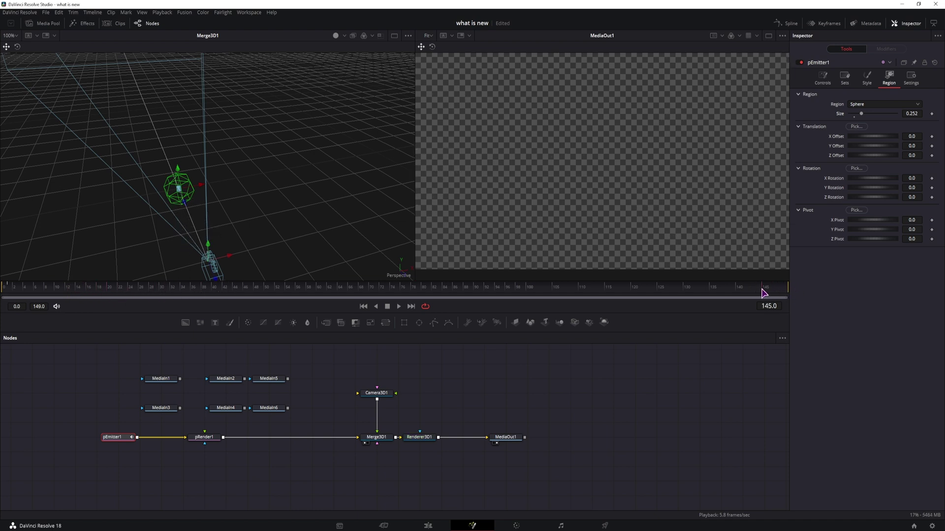
# - Set the emitter's Velocity to 0.027 with a Velocity Variance of 0.022, and check the final frames
pyautogui.click(822, 78)
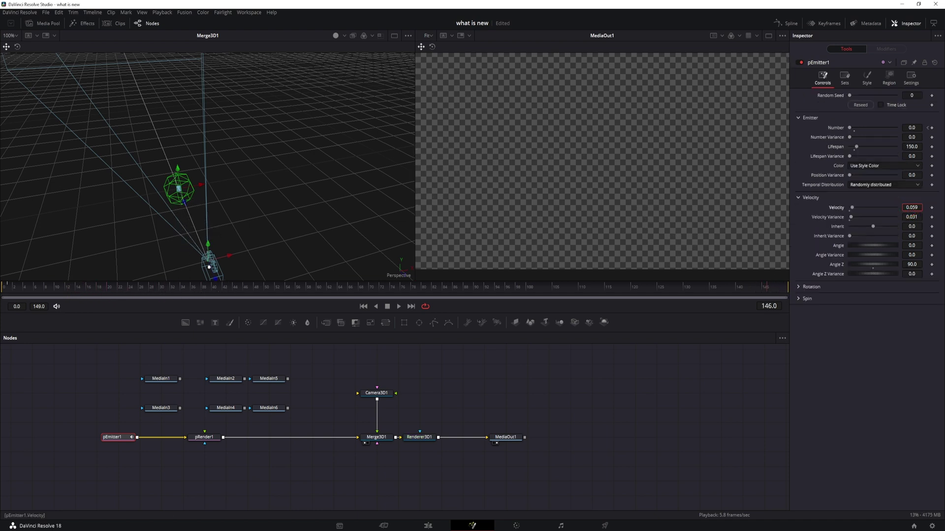
pyautogui.click(785, 289)
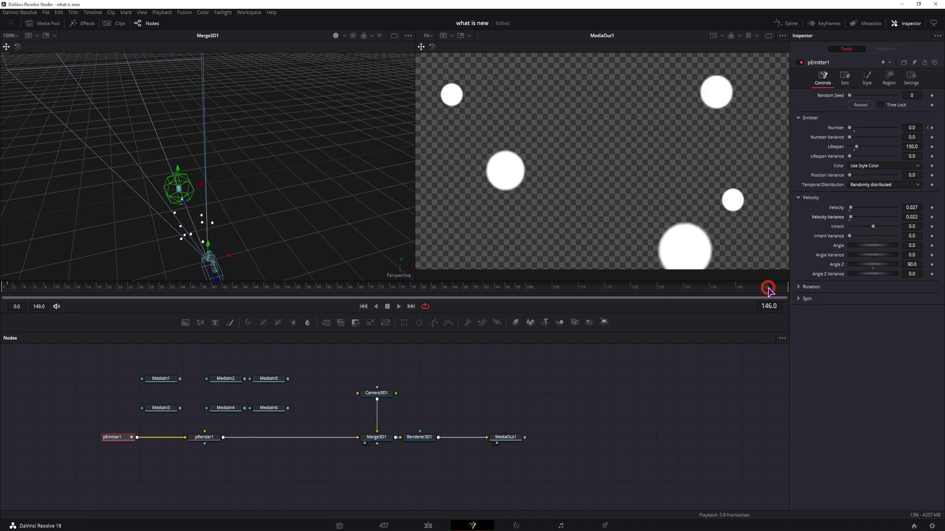
pyautogui.click(205, 439)
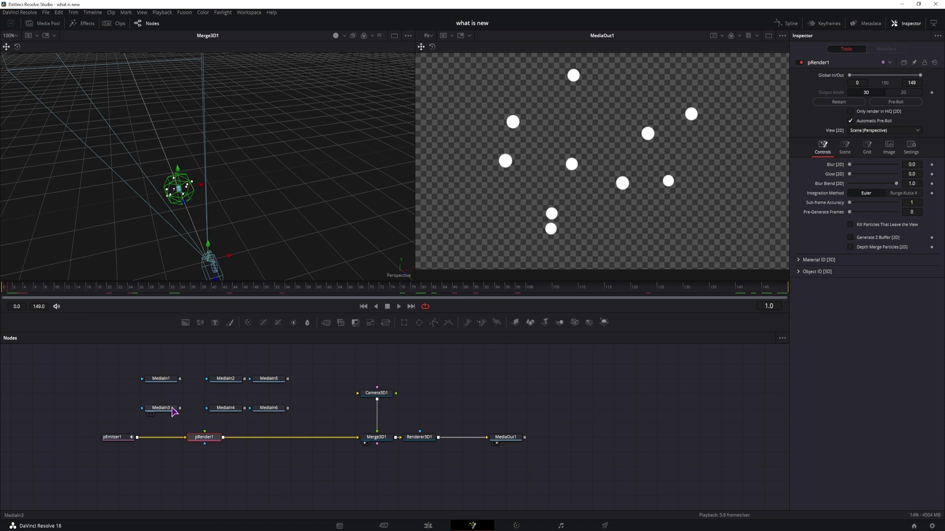
# - Make room in the node graph by moving the merge, camera and render nodes further right and the whole particle chain lower
pyautogui.moveTo(150, 372); pyautogui.dragTo(298, 411)
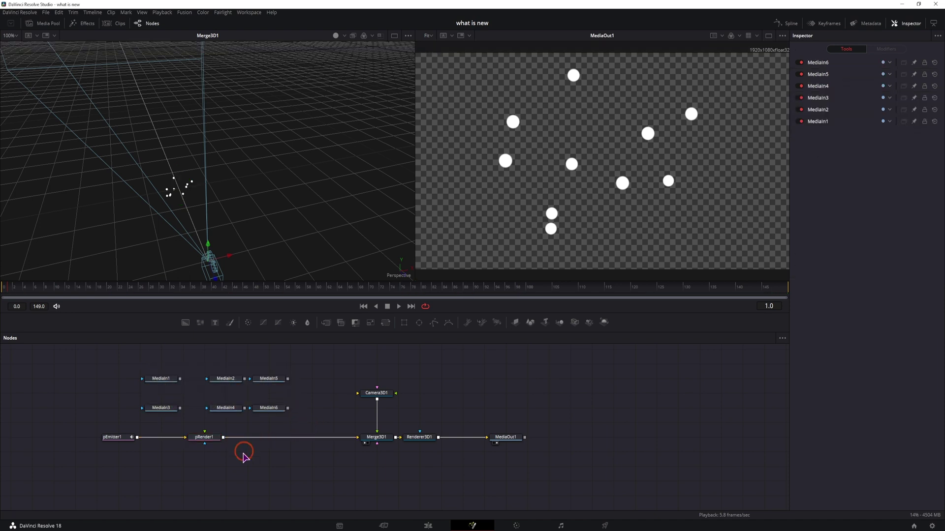
pyautogui.click(375, 438)
pyautogui.moveTo(374, 438); pyautogui.dragTo(415, 452)
pyautogui.moveTo(225, 469); pyautogui.dragTo(100, 436)
pyautogui.moveTo(197, 438); pyautogui.dragTo(196, 451)
# - View MediaIn1 on its own, scrub past its end, and try enabling Loop to see it repeat
pyautogui.click(160, 378)
pyautogui.press('1')
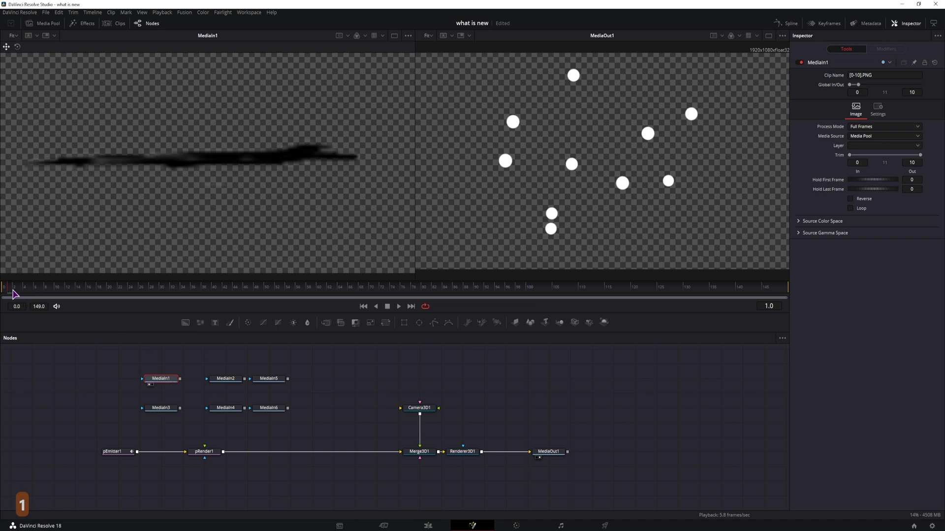
pyautogui.moveTo(14, 290); pyautogui.dragTo(111, 294)
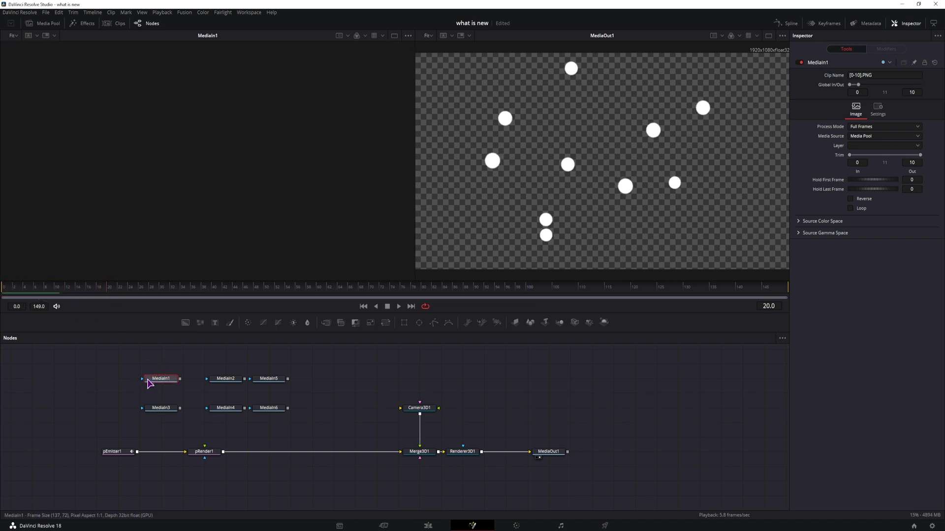
pyautogui.click(861, 209)
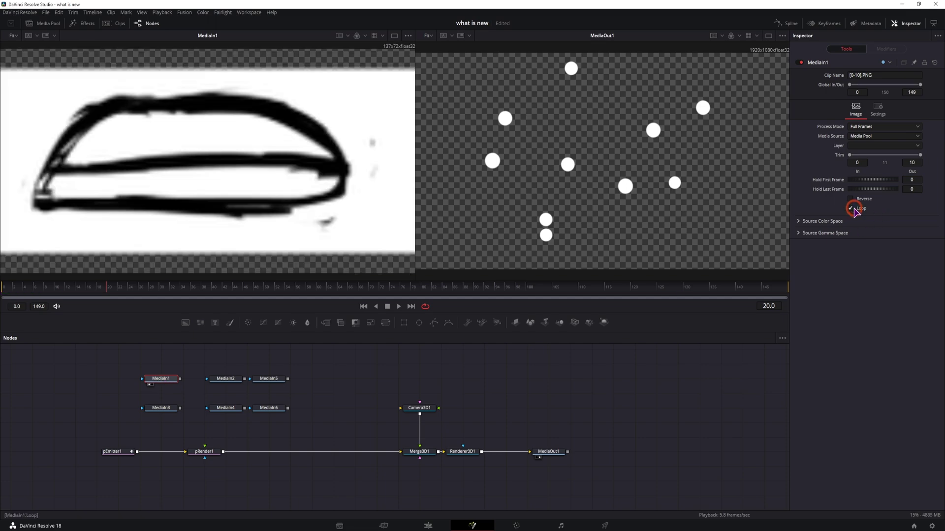
pyautogui.moveTo(144, 293)
pyautogui.mouseDown()
pyautogui.moveTo(766, 294)
pyautogui.moveTo(135, 296)
pyautogui.mouseUp()
pyautogui.moveTo(134, 296); pyautogui.dragTo(44, 296)
# - Preview the other media inputs one after another, ending with MediaIn6
pyautogui.click(274, 380)
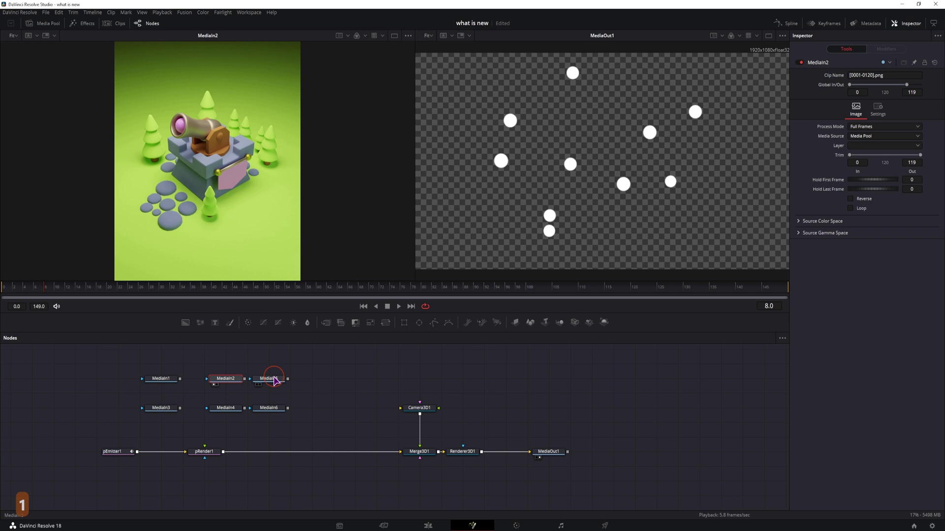
pyautogui.press('1')
pyautogui.click(165, 409)
pyautogui.click(278, 408)
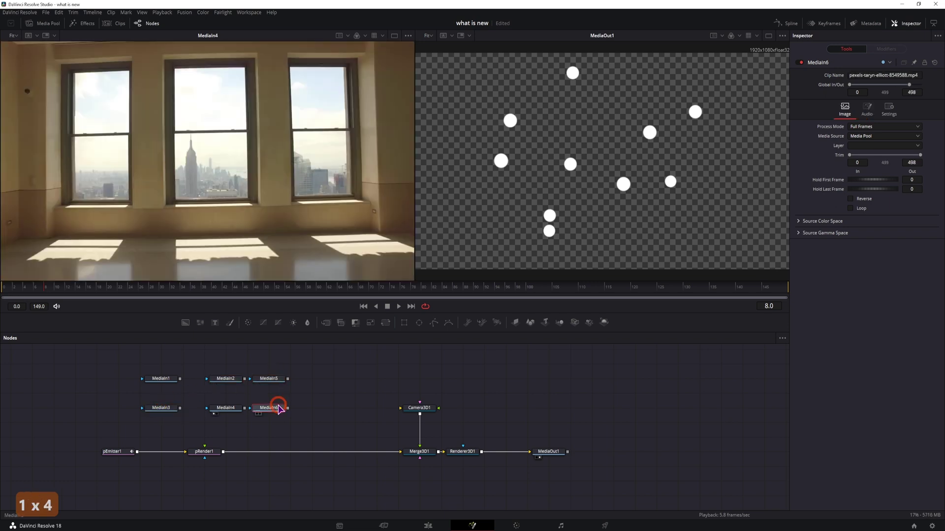
pyautogui.press('1')
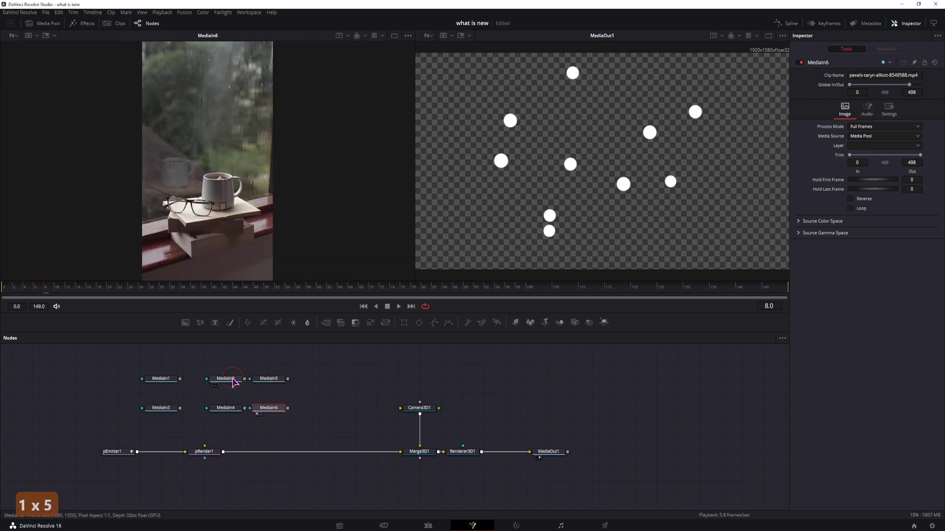
# - View MediaIn2, scrub to frame 132, and try Loop on it before switching it off again
pyautogui.click(225, 379)
pyautogui.press('1')
pyautogui.moveTo(315, 288); pyautogui.dragTo(694, 292)
pyautogui.click(850, 209)
pyautogui.click(850, 209)
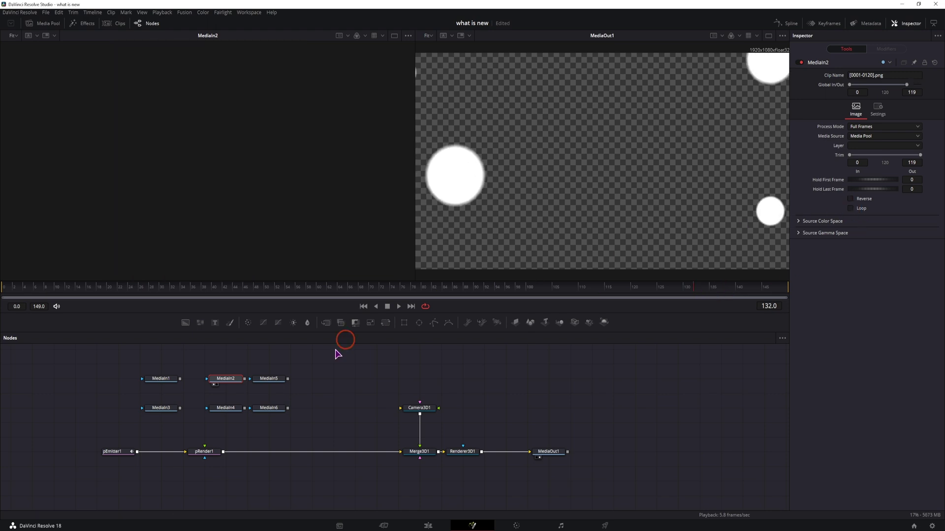
# - View MediaIn6 and scrub back to frame 125 to check that the clip covers the composition's end
pyautogui.click(276, 409)
pyautogui.press('1')
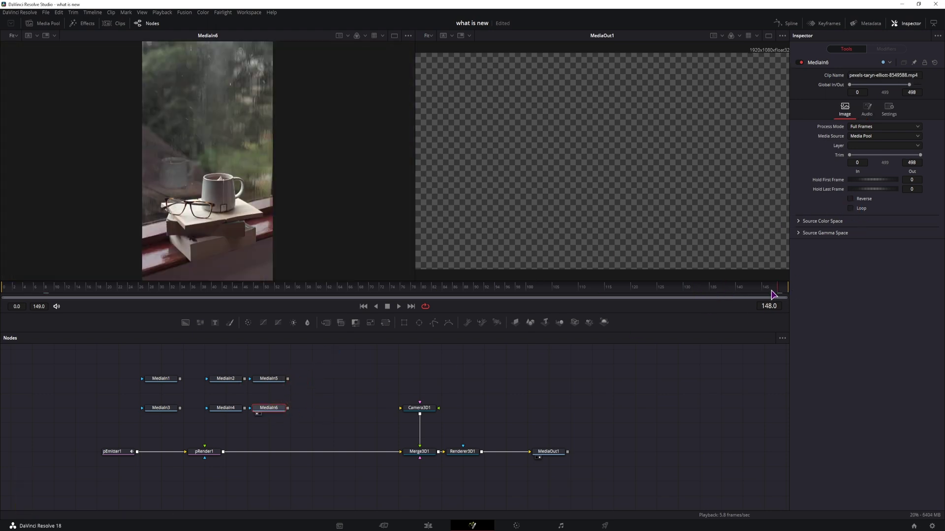
pyautogui.moveTo(773, 294); pyautogui.dragTo(657, 295)
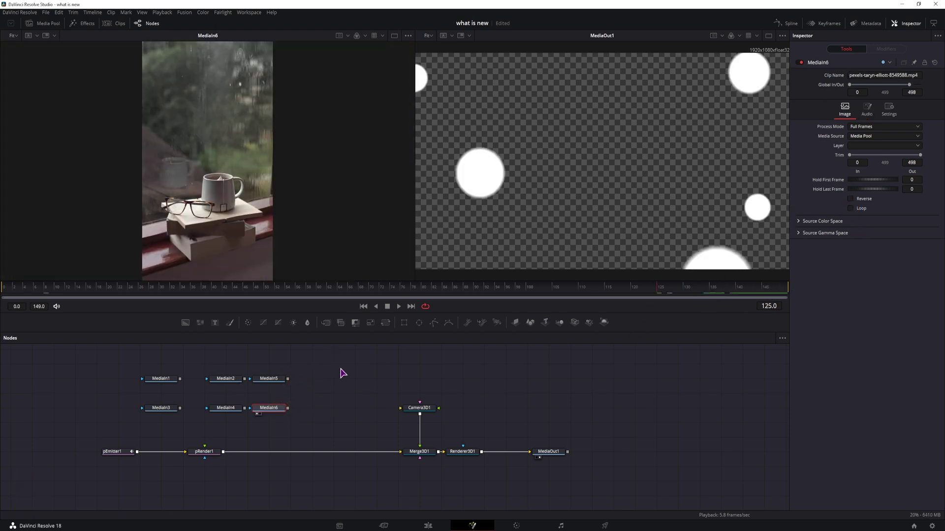
pyautogui.click(375, 393)
pyautogui.click(334, 403)
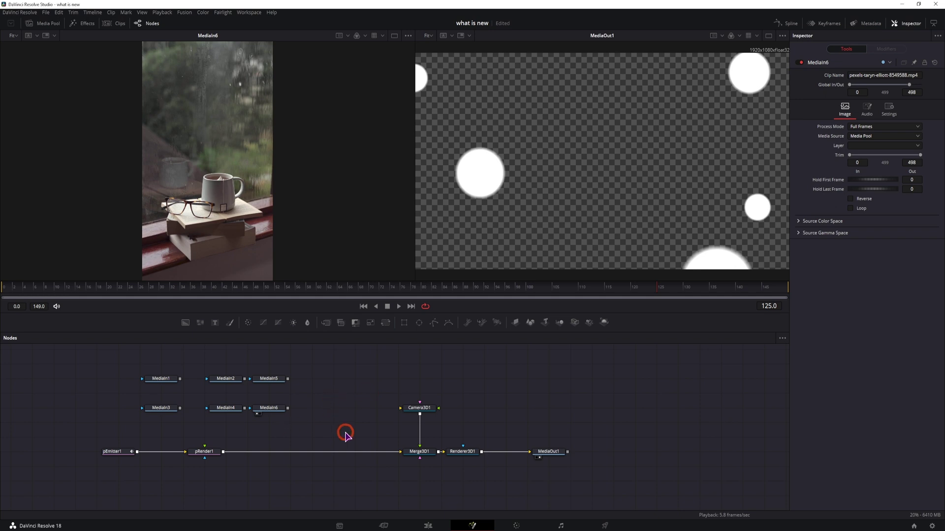
# - Insert a Replicate 3D node after pRender1 and place it midway towards Merge3D1
pyautogui.click(205, 453)
pyautogui.hotkey('ctrl', 'space')
pyautogui.write('amb')
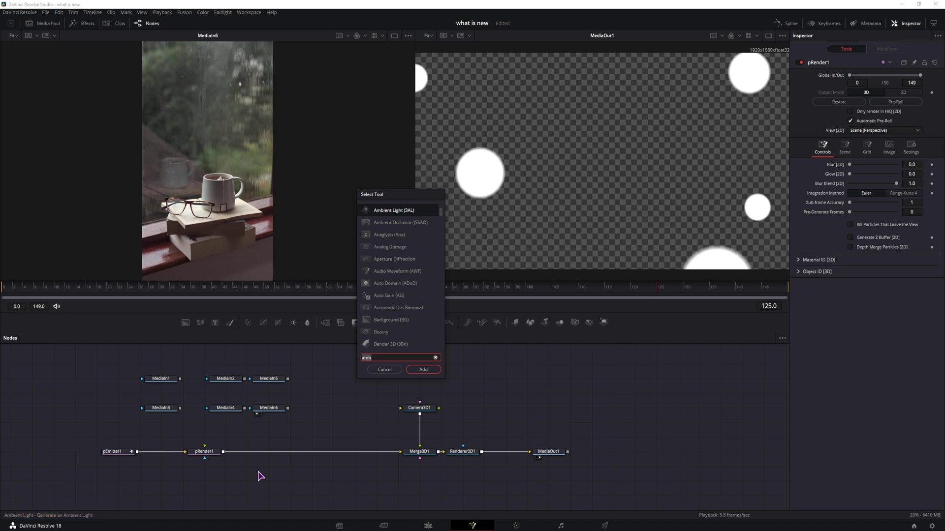
pyautogui.write('replic')
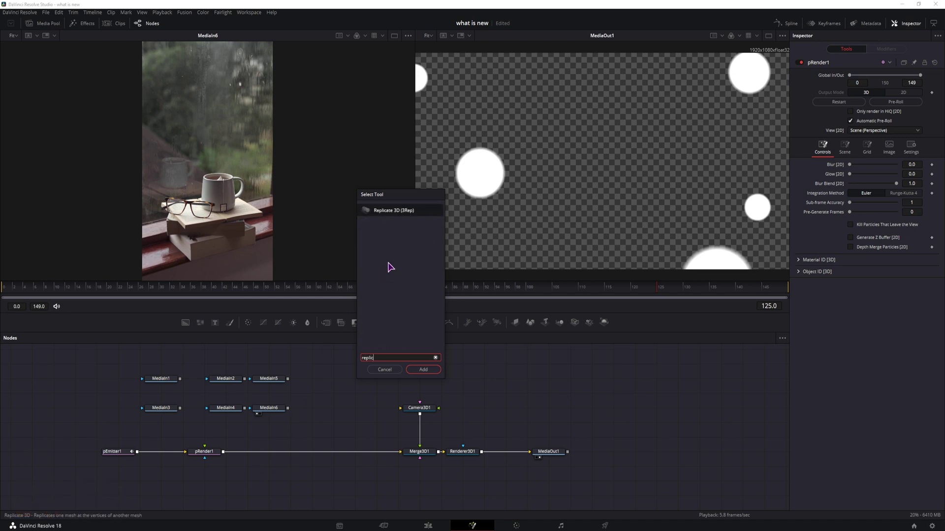
pyautogui.click(382, 210)
pyautogui.click(423, 370)
pyautogui.moveTo(251, 467); pyautogui.dragTo(306, 454)
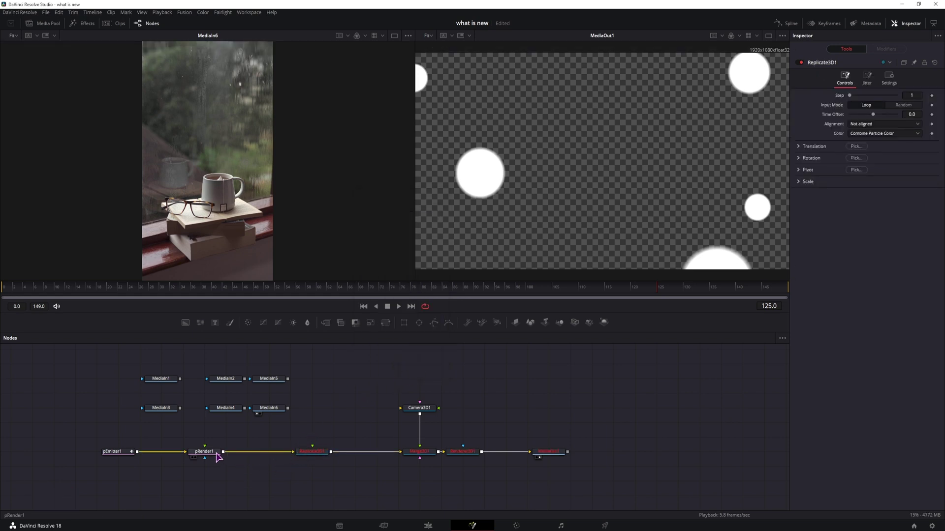
# - Browse the Particles tools in the effects library from pAvoid to pVortex
pyautogui.click(85, 26)
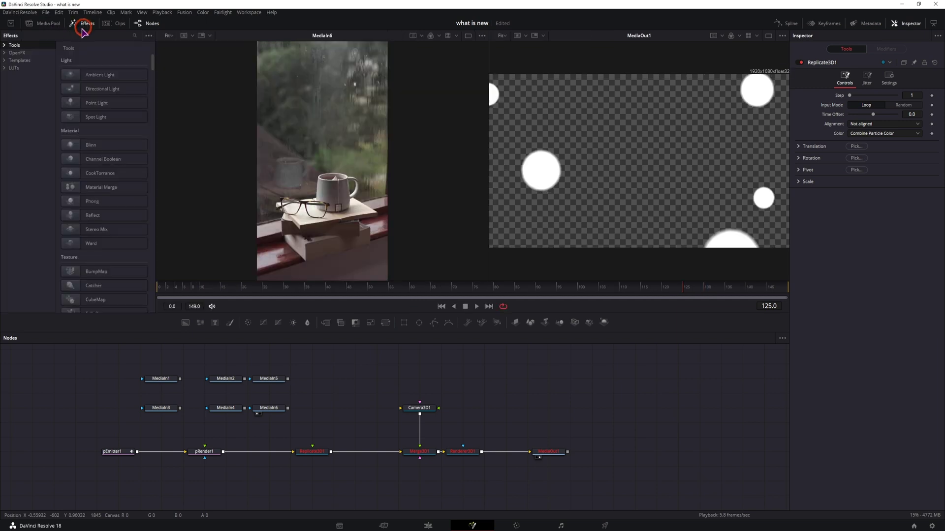
pyautogui.click(5, 45)
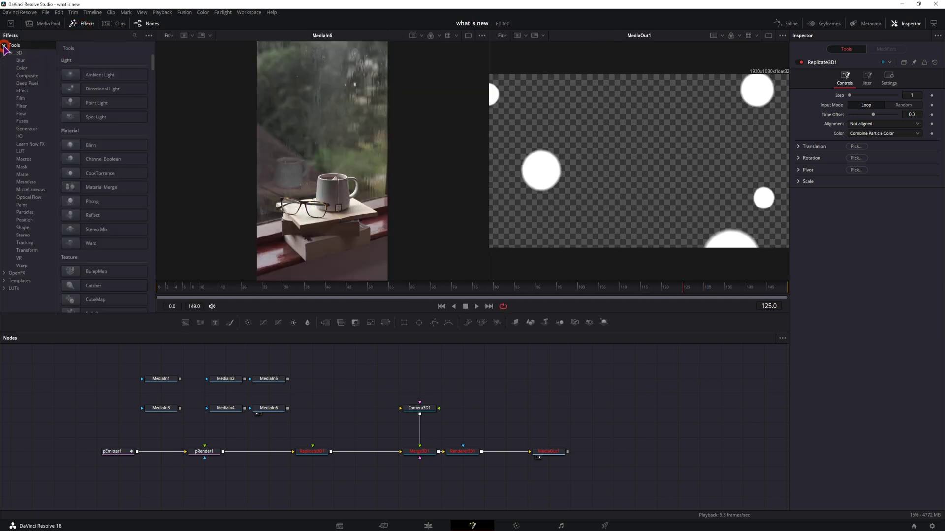
pyautogui.click(25, 212)
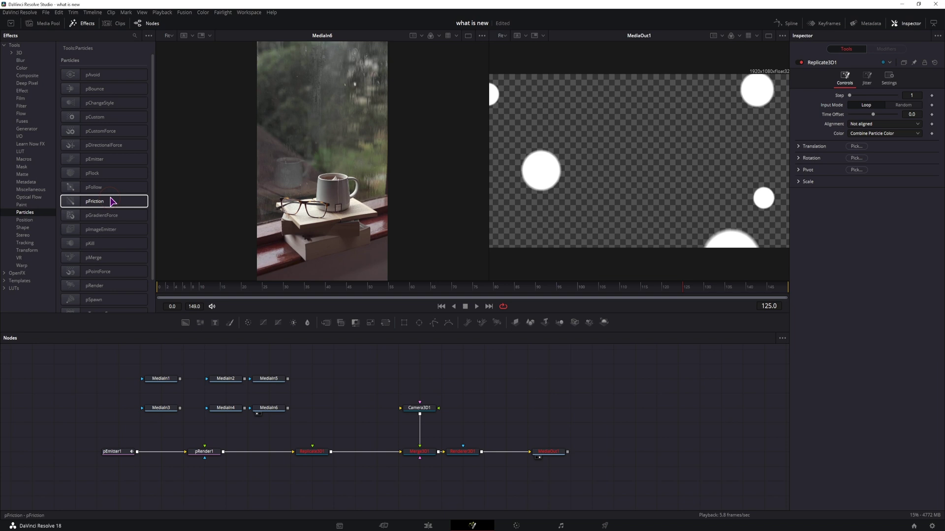
pyautogui.moveTo(153, 98); pyautogui.dragTo(150, 158)
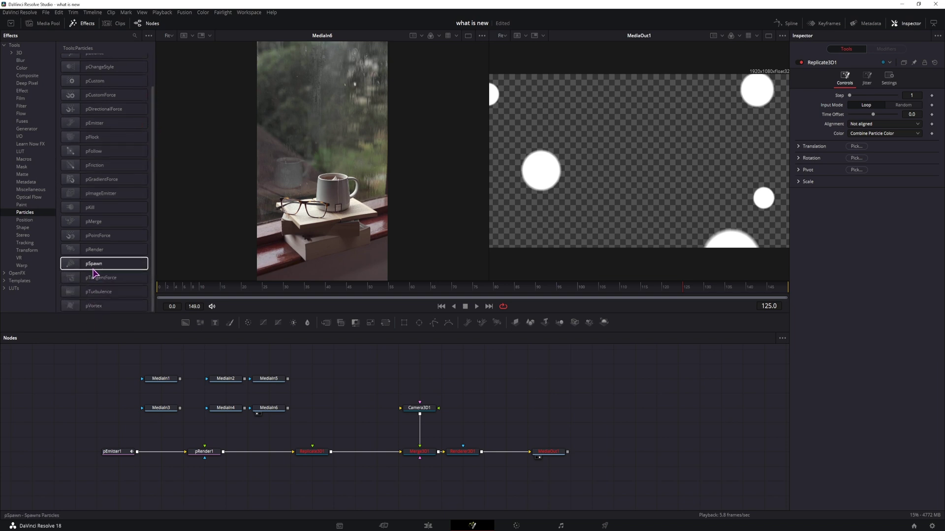
pyautogui.scroll(4, 97, 276)
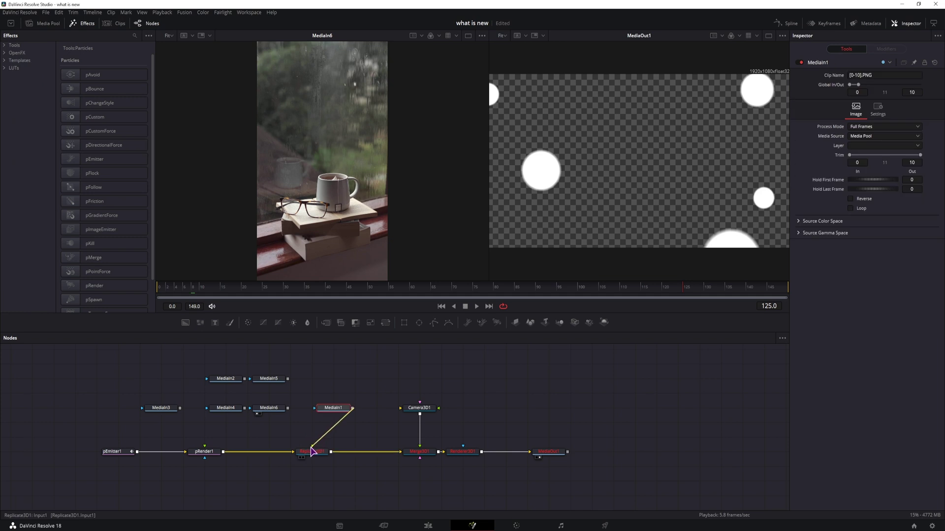
# - Try to connect MediaIn1 directly to the Replicate 3D node's replication input
pyautogui.moveTo(312, 451); pyautogui.dragTo(310, 451)
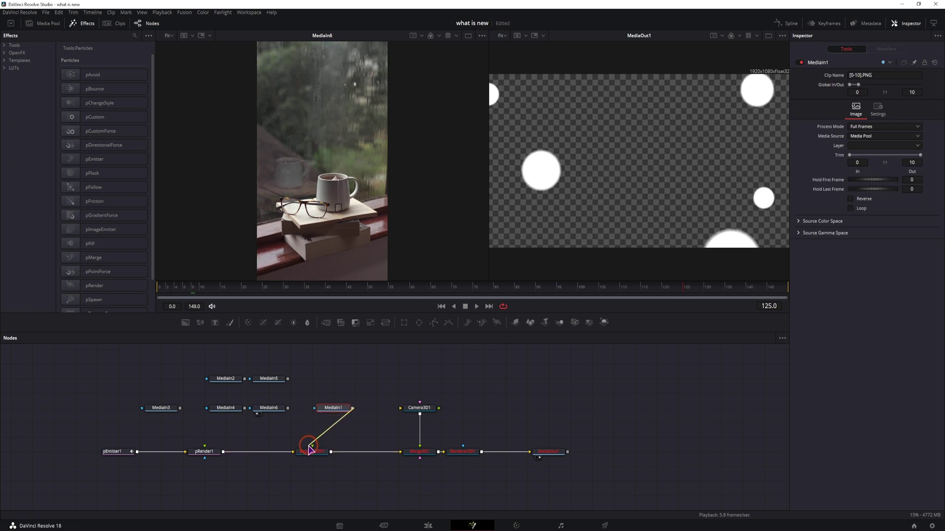
pyautogui.moveTo(310, 449); pyautogui.dragTo(311, 449)
pyautogui.click(329, 452)
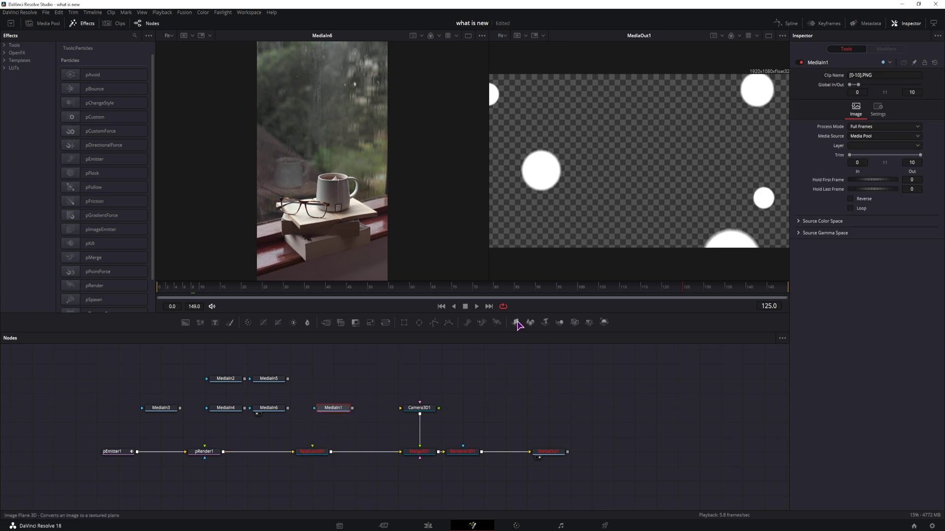
# - Route MediaIn1 through an Image Plane 3D into Replicate3D1, and scrub to frame 30 to check the particles
pyautogui.moveTo(515, 322); pyautogui.dragTo(312, 450)
pyautogui.moveTo(365, 439); pyautogui.dragTo(334, 414)
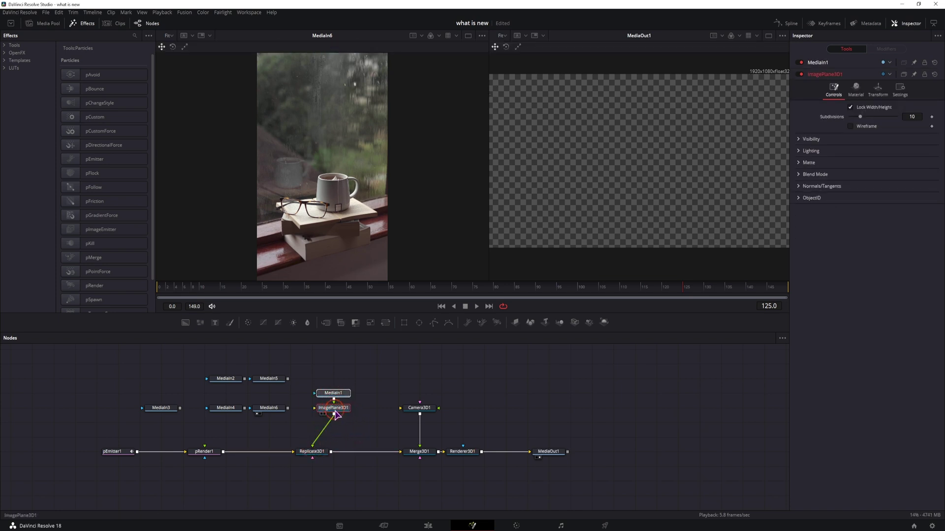
pyautogui.click(185, 289)
pyautogui.moveTo(182, 293); pyautogui.dragTo(216, 301)
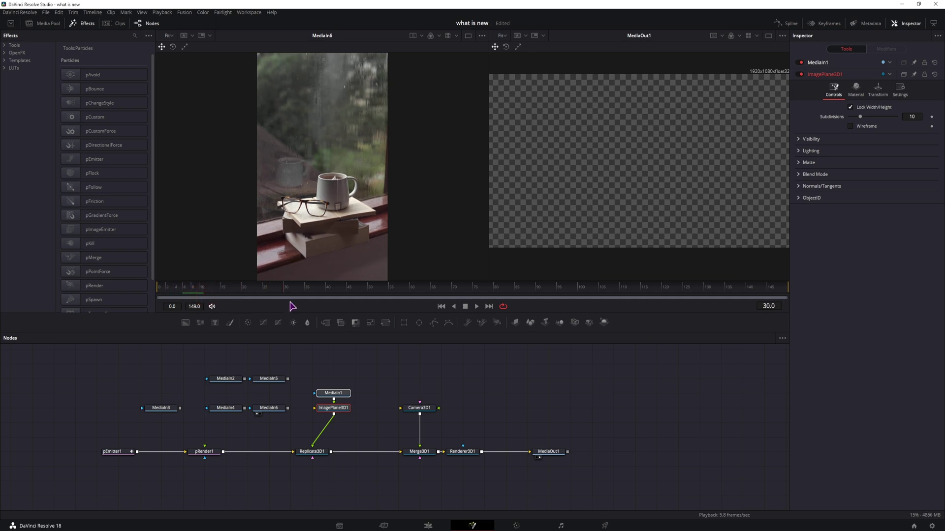
# - Enable Loop on MediaIn1 and scrub through the timeline to check the replicated particles
pyautogui.click(344, 392)
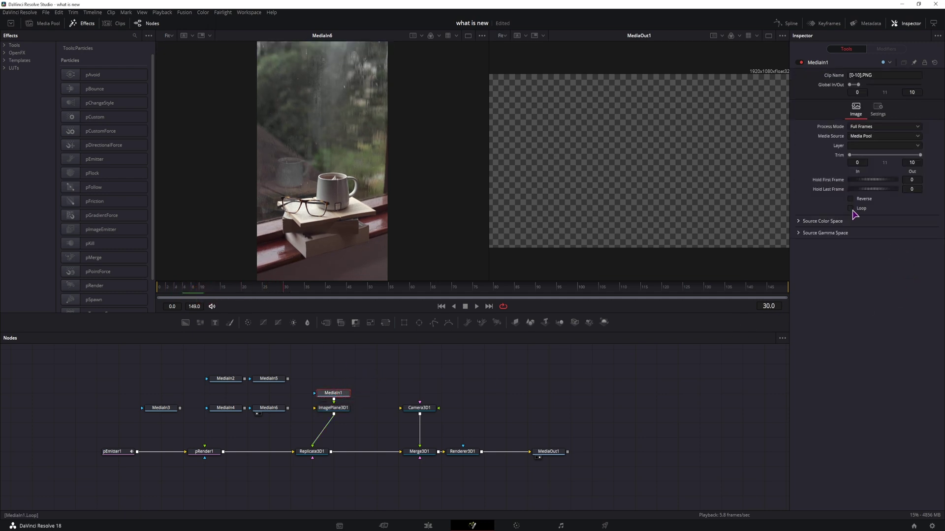
pyautogui.click(851, 208)
pyautogui.moveTo(241, 297); pyautogui.dragTo(561, 302)
# - Connect the five remaining media clips to Replicate3D1, each through its own Image Plane 3D, and play back the result
pyautogui.moveTo(515, 324); pyautogui.dragTo(361, 409)
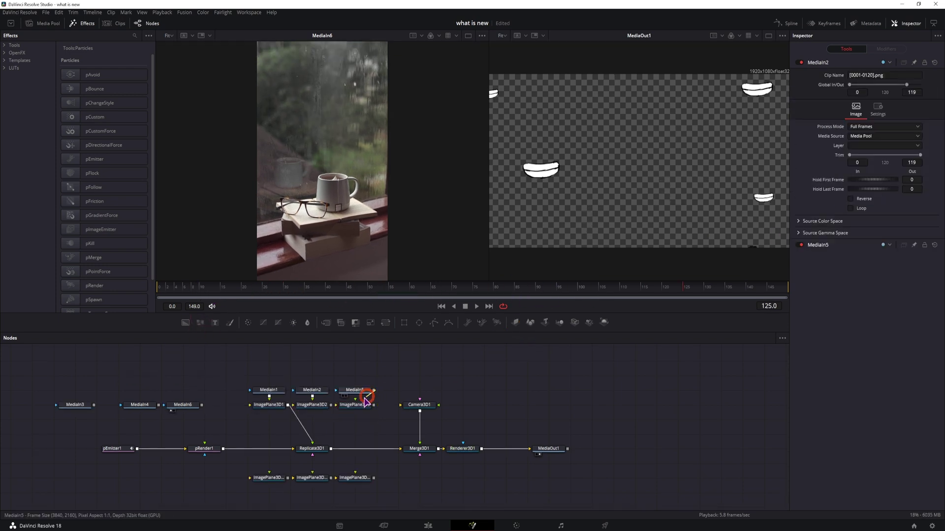
pyautogui.moveTo(365, 394)
pyautogui.mouseDown()
pyautogui.moveTo(331, 413)
pyautogui.moveTo(316, 441)
pyautogui.mouseUp()
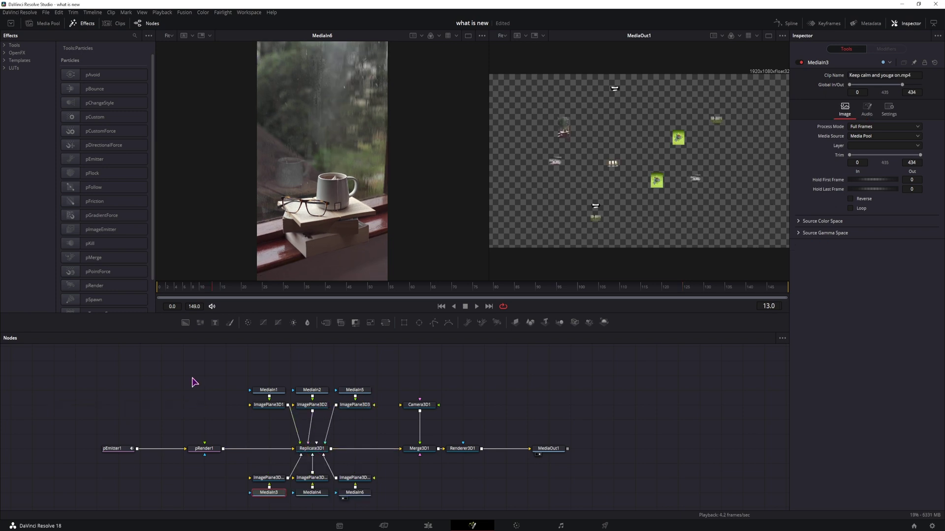
pyautogui.press('space')
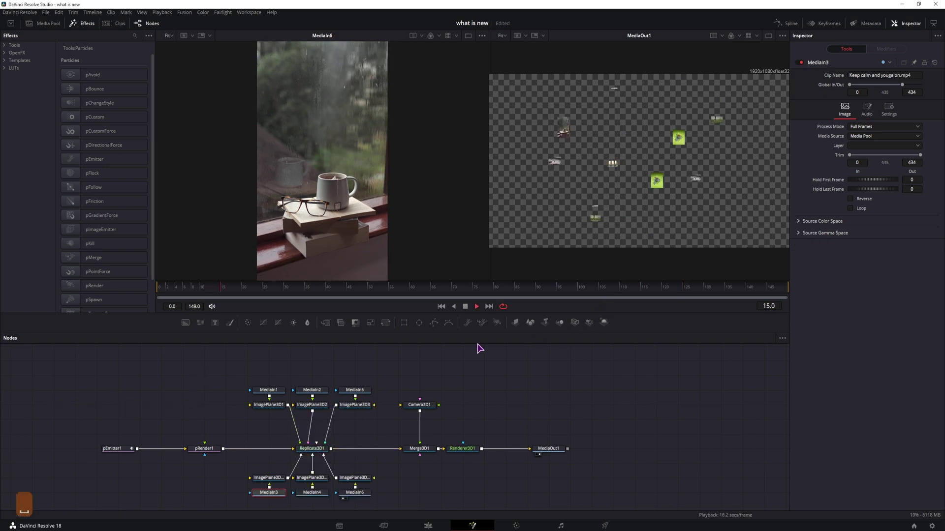
pyautogui.click(727, 137)
pyautogui.press('space')
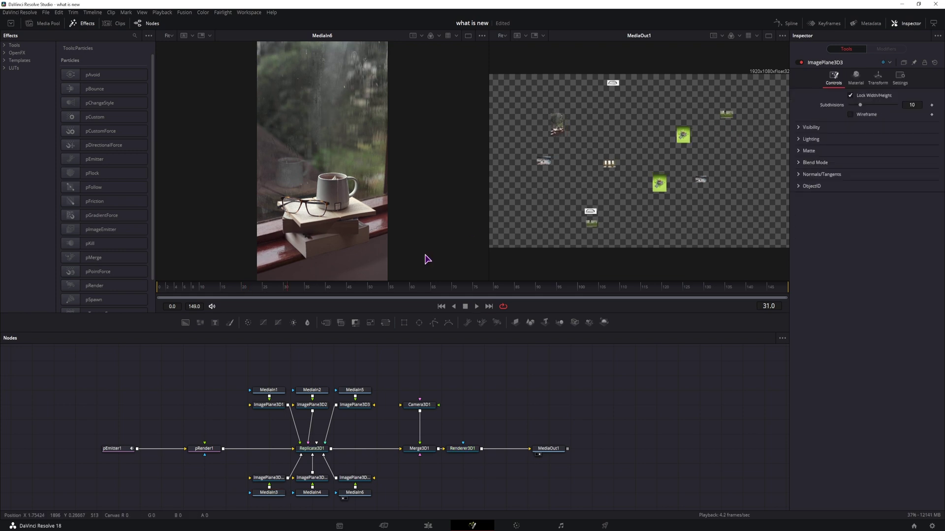
# - Enlarge ImagePlane3D3, the plane carrying MediaIn5, by raising its Scale
pyautogui.click(355, 409)
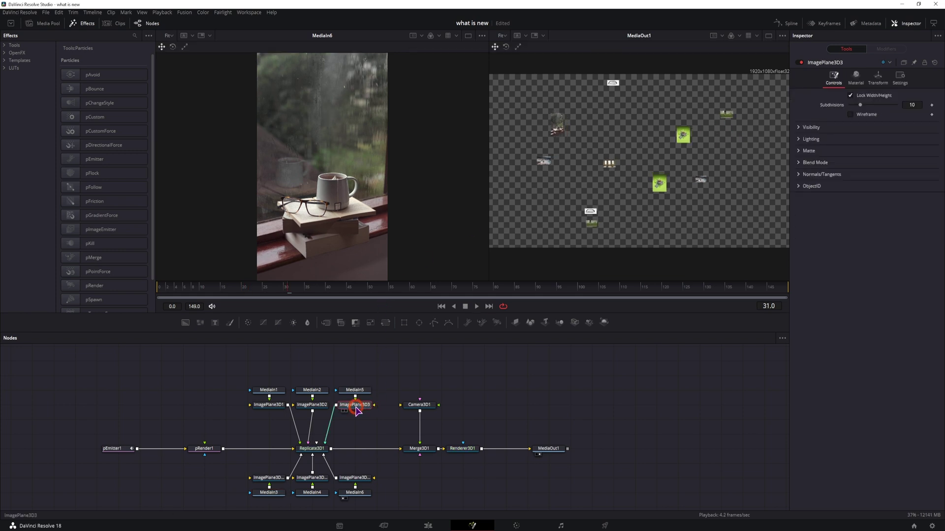
pyautogui.click(877, 79)
pyautogui.click(884, 165)
pyautogui.moveTo(860, 220); pyautogui.dragTo(921, 221)
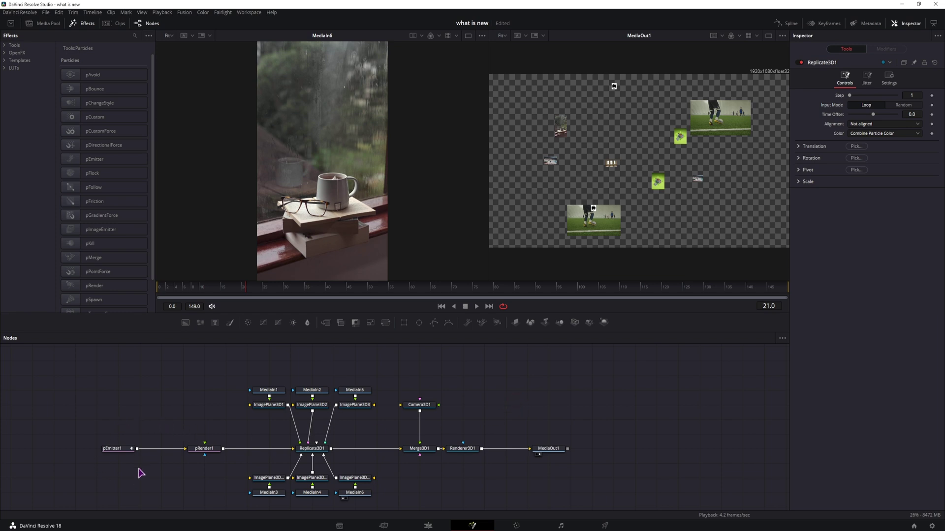
# - Look through the scene and file formats Fusion can import, such as Alembic Scene and FBX Scene
pyautogui.click(185, 12)
pyautogui.moveTo(196, 54)
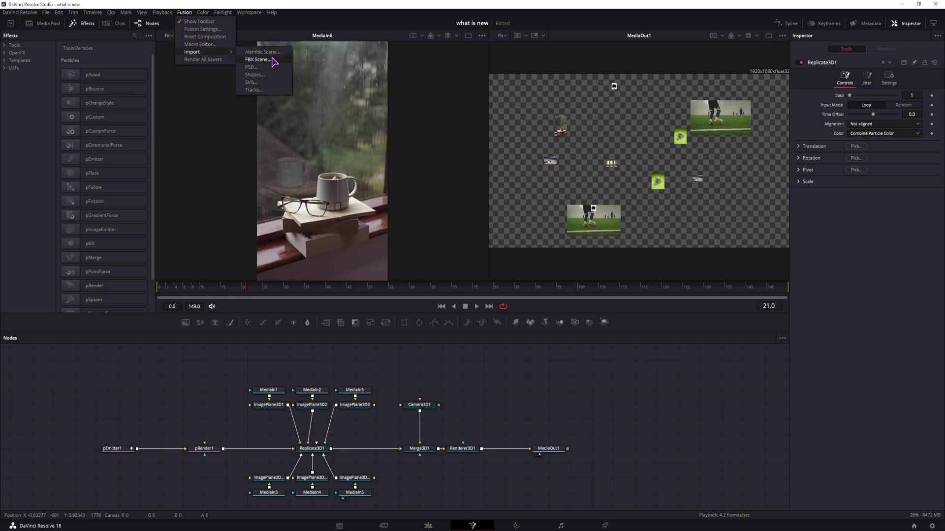
pyautogui.click(538, 411)
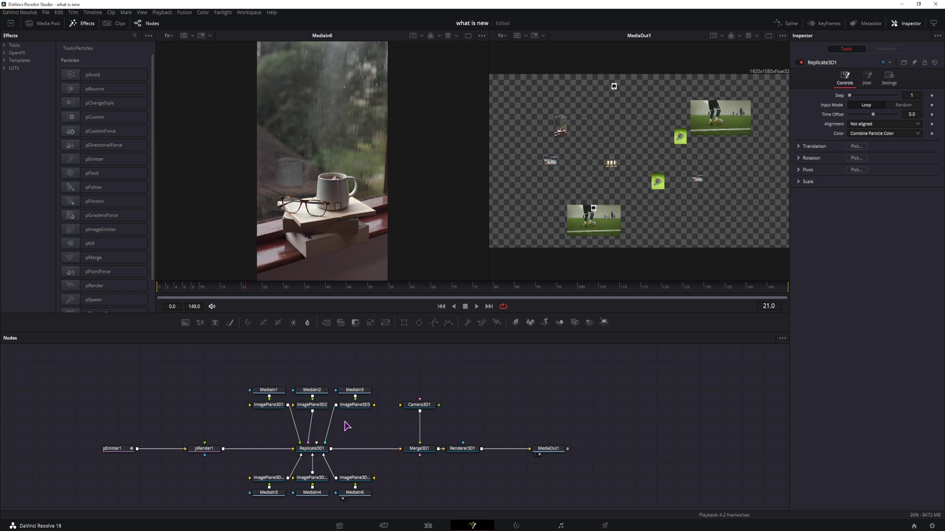
# - Detach the media image planes from Replicate3D1 and merge a new Image Plane 3D into the chain after it with a Merge 3D
pyautogui.click(312, 449)
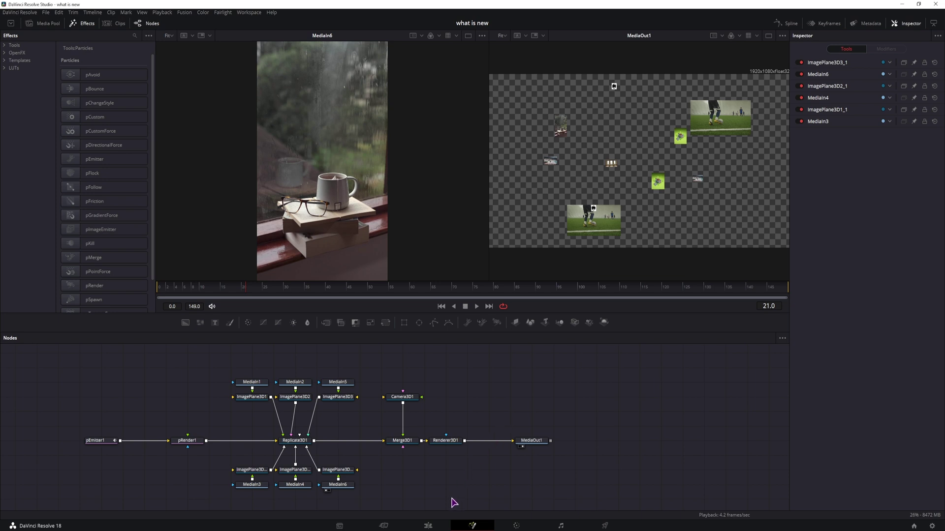
pyautogui.moveTo(426, 410); pyautogui.dragTo(384, 440)
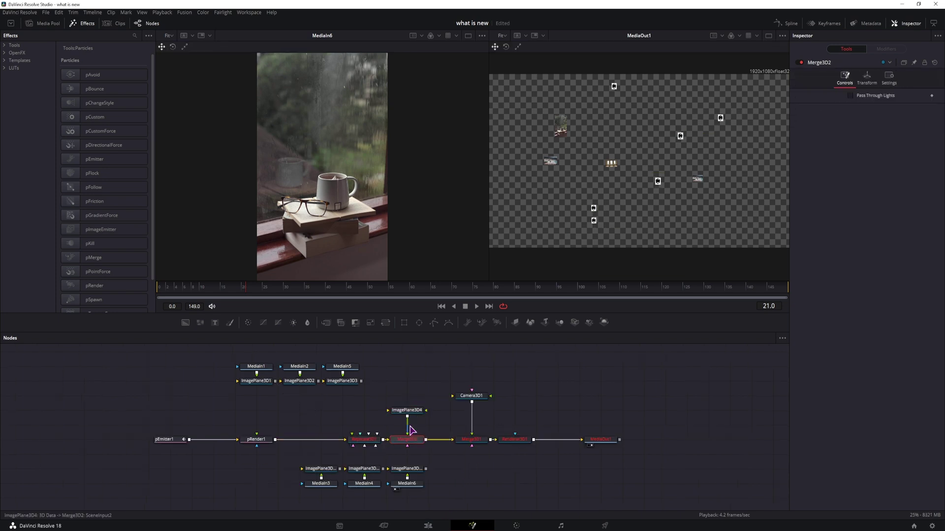
pyautogui.click(408, 412)
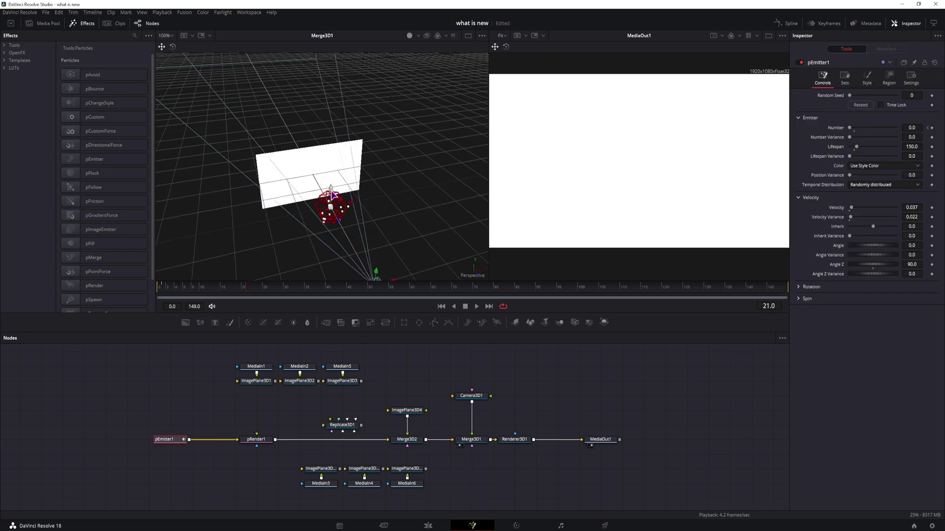
# - Set pEmitter1's region to Line, spanning both sides of the image plane from about -0.93 to 1.24 in X, and preview the frames
pyautogui.click(867, 78)
pyautogui.click(889, 78)
pyautogui.click(884, 105)
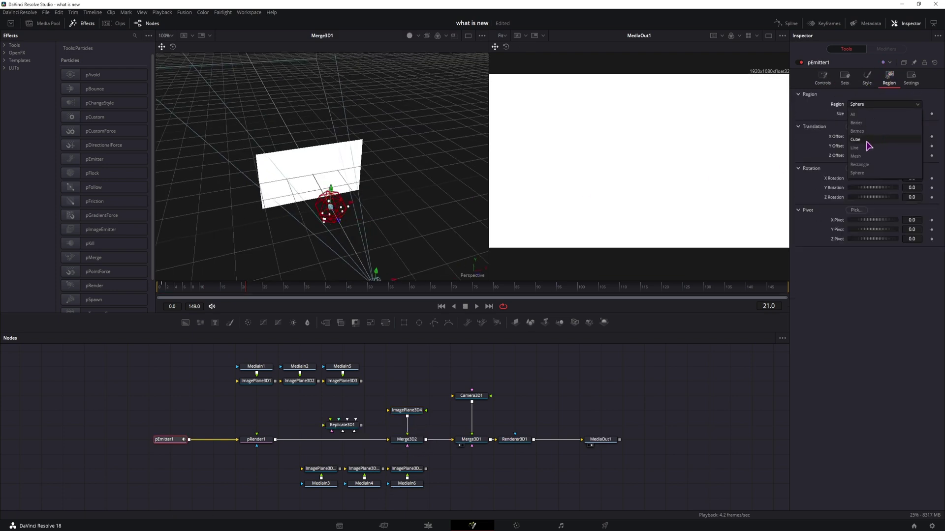
pyautogui.click(862, 147)
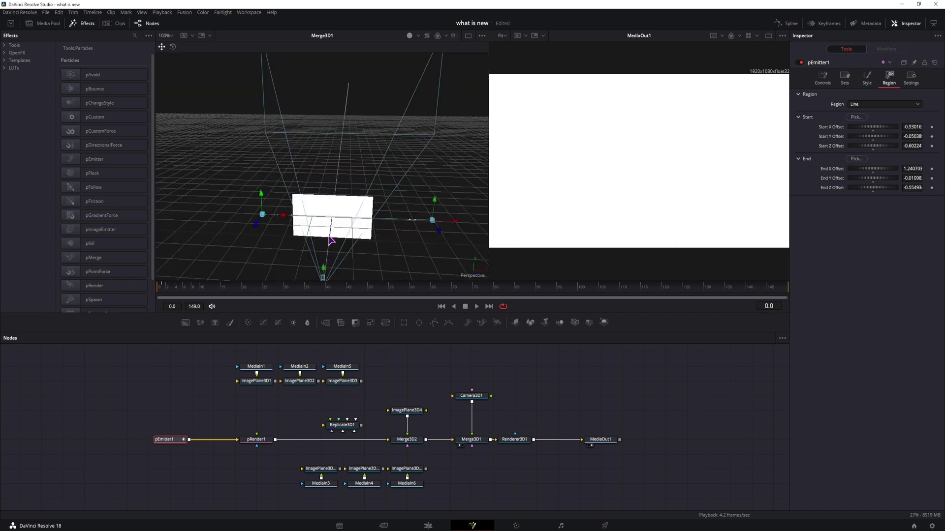
pyautogui.moveTo(328, 236); pyautogui.dragTo(364, 240)
pyautogui.click(281, 218)
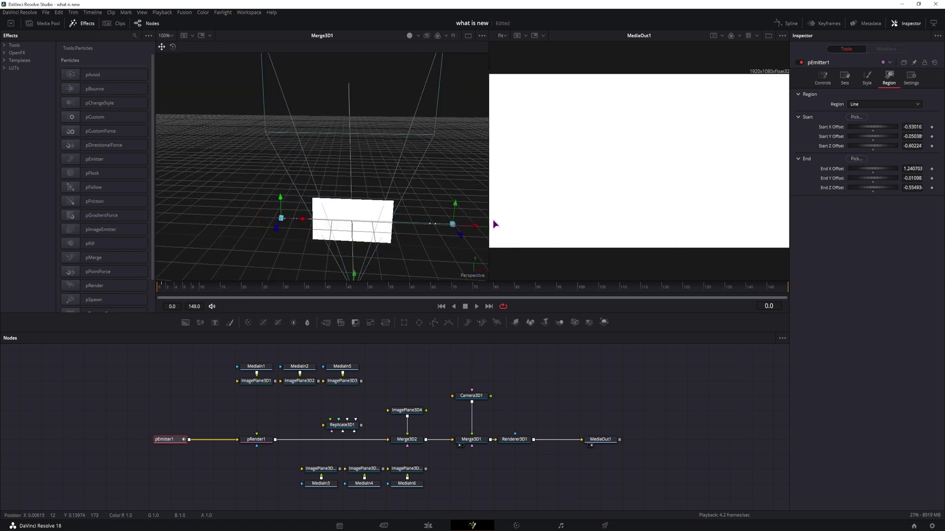
pyautogui.click(823, 78)
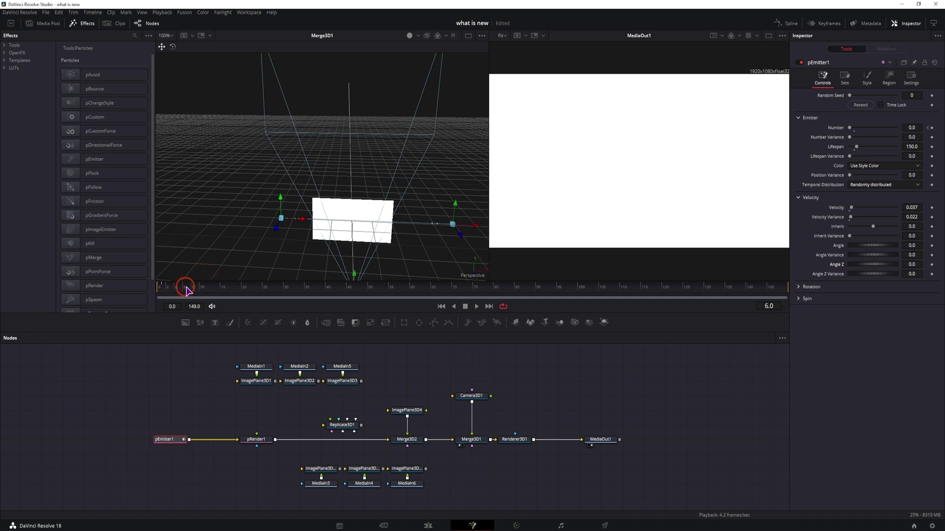
pyautogui.moveTo(186, 291); pyautogui.dragTo(403, 294)
# - Enable lighting and shadows in Renderer3D1
pyautogui.moveTo(536, 403); pyautogui.dragTo(471, 375)
pyautogui.click(453, 410)
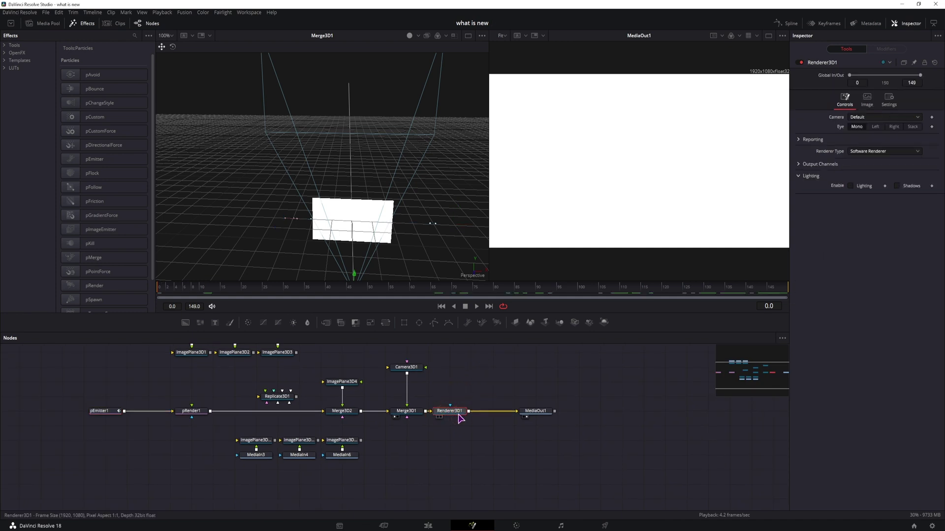
pyautogui.click(904, 186)
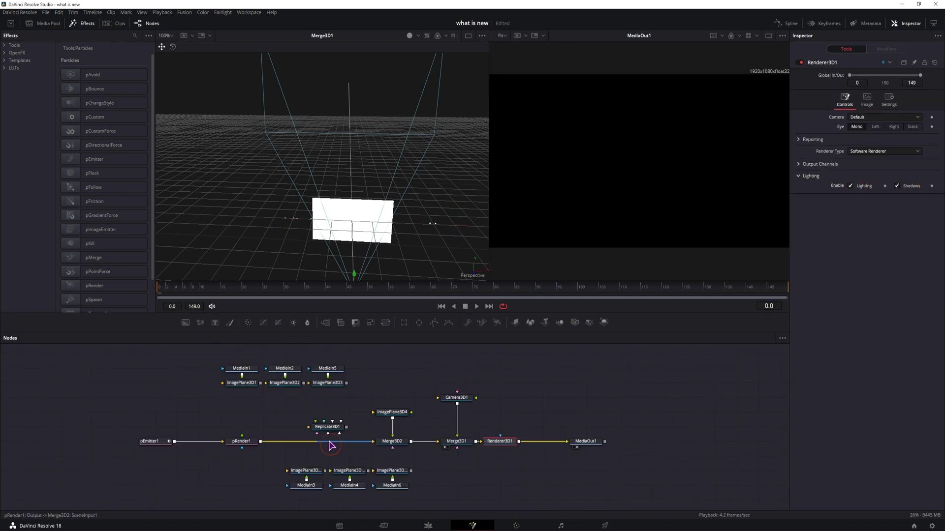
# - Insert Replicate3D1 between pRender1 and Merge3D2 with a Spot Light as its input, and preview the lighting across the timeline
pyautogui.click(327, 424)
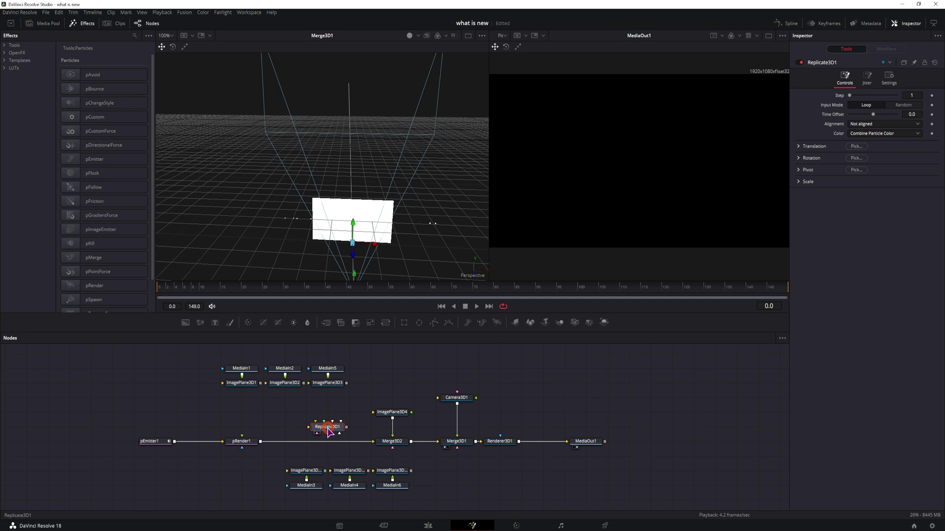
pyautogui.moveTo(328, 432)
pyautogui.mouseDown()
pyautogui.moveTo(329, 449)
pyautogui.moveTo(332, 419)
pyautogui.moveTo(323, 441)
pyautogui.moveTo(338, 427)
pyautogui.mouseUp()
pyautogui.moveTo(276, 219); pyautogui.dragTo(329, 235)
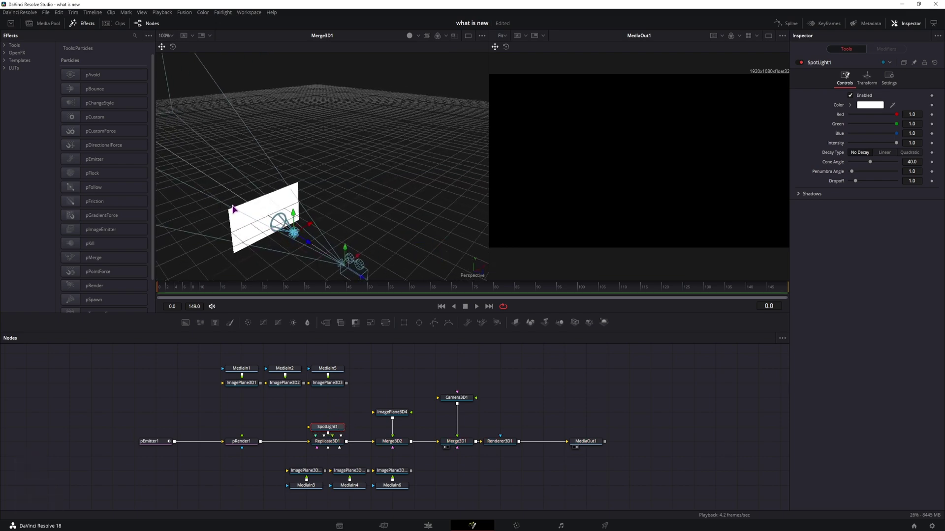
pyautogui.click(226, 290)
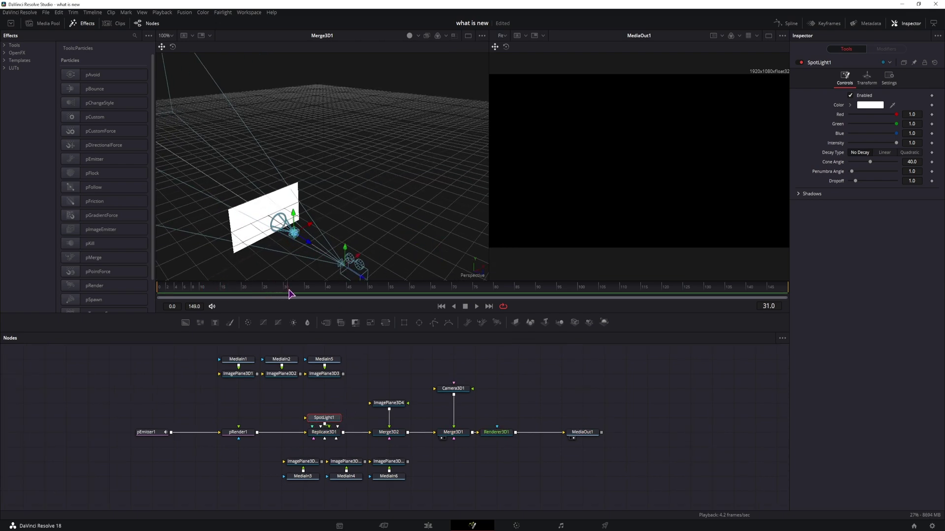
pyautogui.moveTo(371, 292); pyautogui.dragTo(560, 295)
pyautogui.moveTo(667, 295); pyautogui.dragTo(780, 292)
# - Reposition SpotLight1 in the node graph and set its cone angle to 8.5, penumbra angle to 7.4 and dropoff to about 1.94
pyautogui.moveTo(327, 418); pyautogui.dragTo(328, 403)
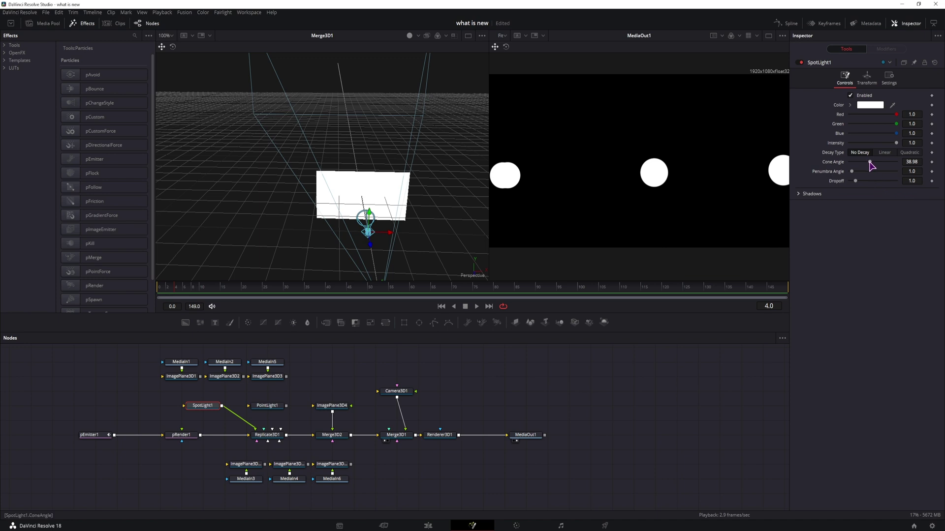
pyautogui.moveTo(871, 166); pyautogui.dragTo(862, 182)
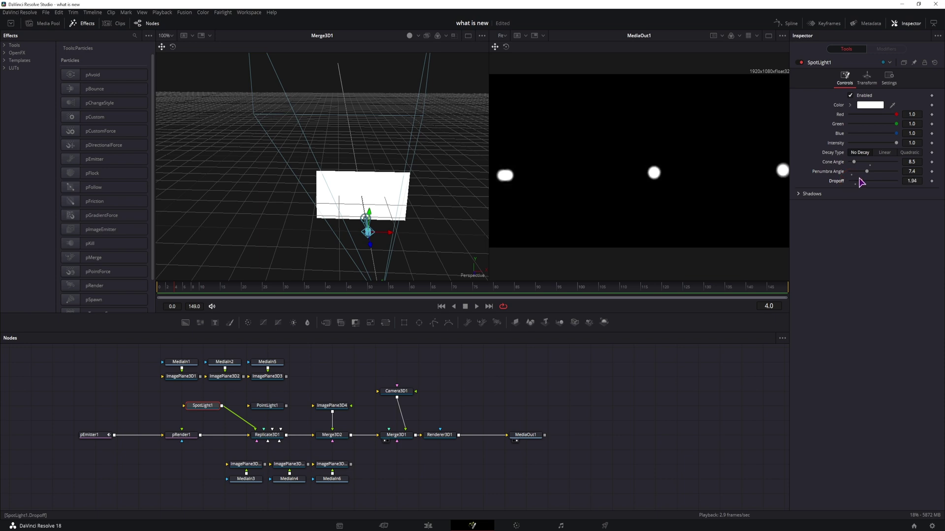